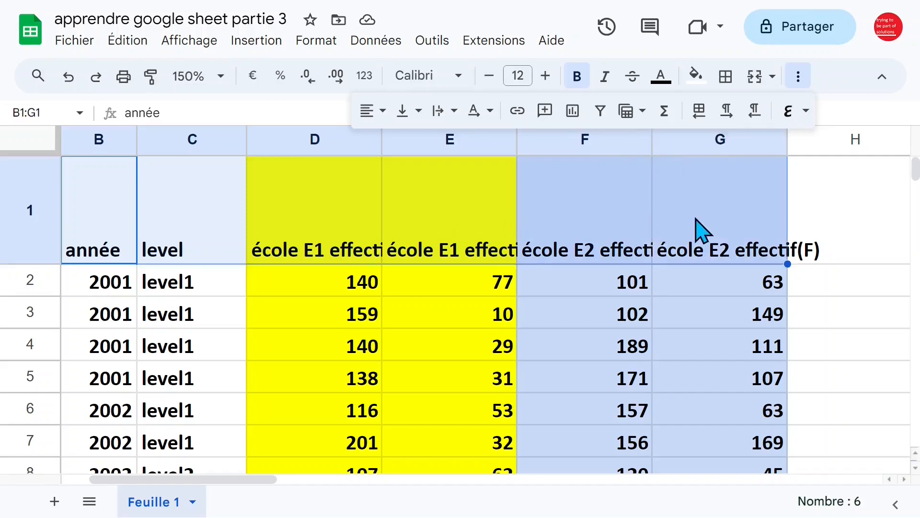
# - Select the enrollment figures from D2:G2 down to the last row, toggling bold off and back on
pyautogui.scroll(-5, 257, 304)
pyautogui.scroll(2, 252, 293)
pyautogui.scroll(-2, 251, 293)
pyautogui.click(369, 278)
pyautogui.scroll(5, 374, 287)
pyautogui.click(341, 287)
pyautogui.moveTo(338, 280); pyautogui.dragTo(753, 281)
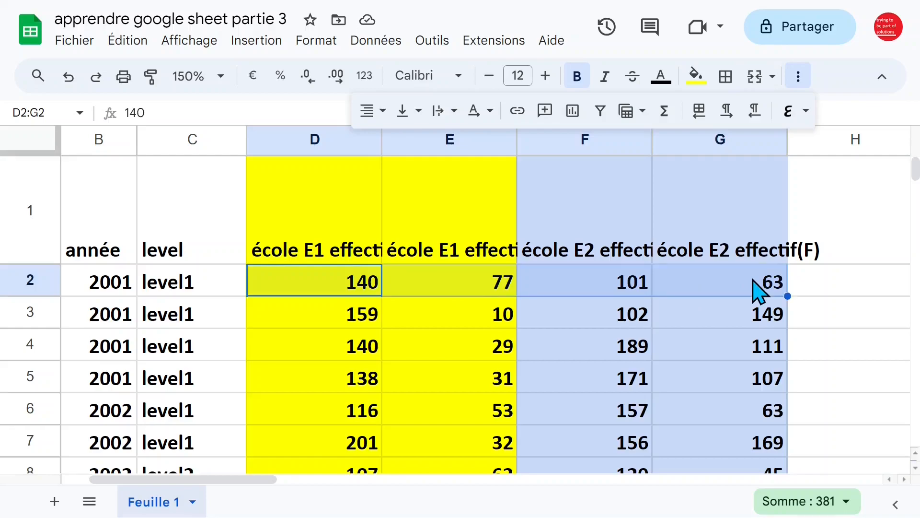
pyautogui.hotkey('ctrl', 'shift', 'Down')
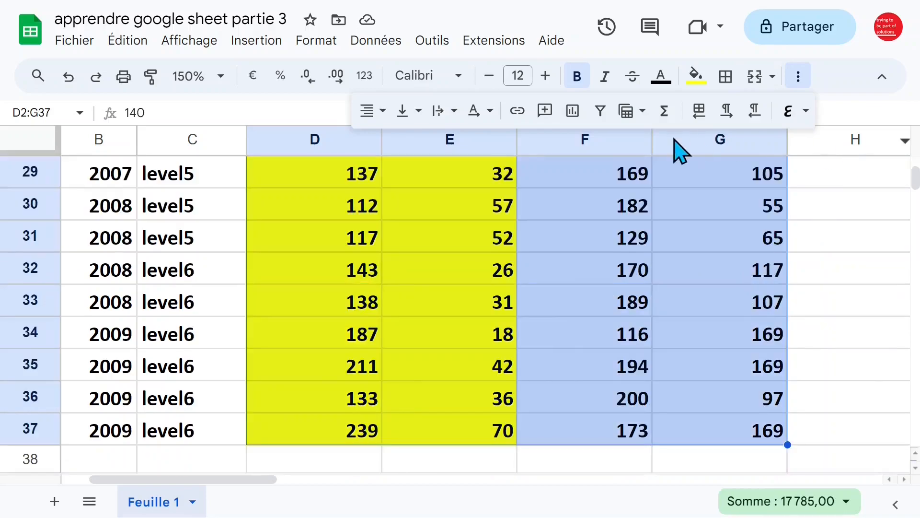
pyautogui.click(580, 78)
pyautogui.click(580, 78)
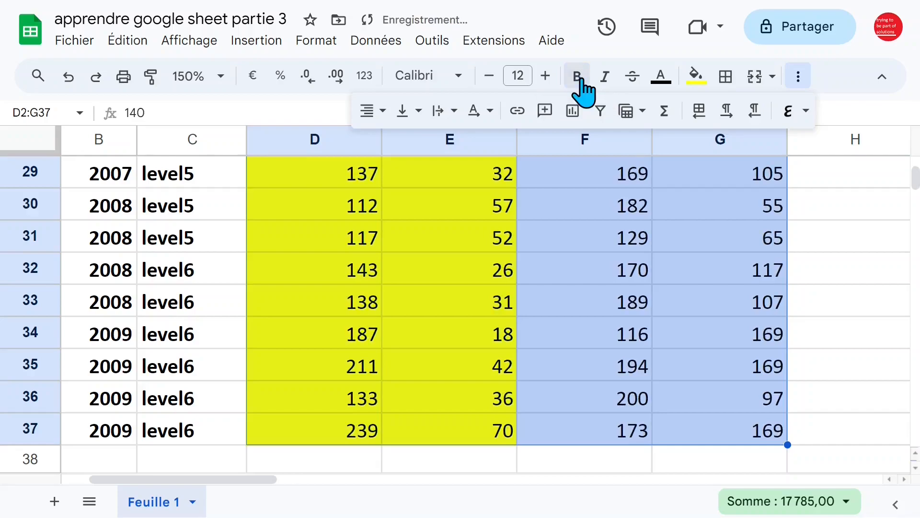
pyautogui.click(484, 216)
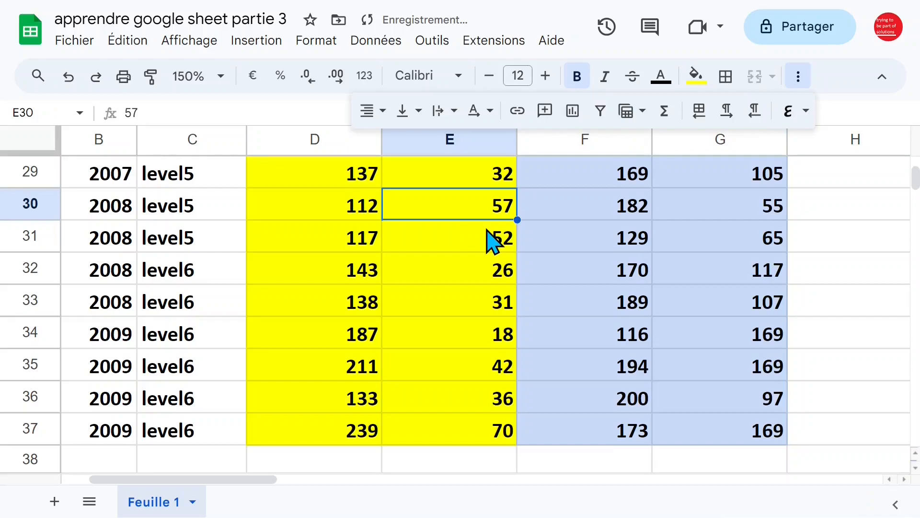
pyautogui.hotkey('ctrl', 'Home')
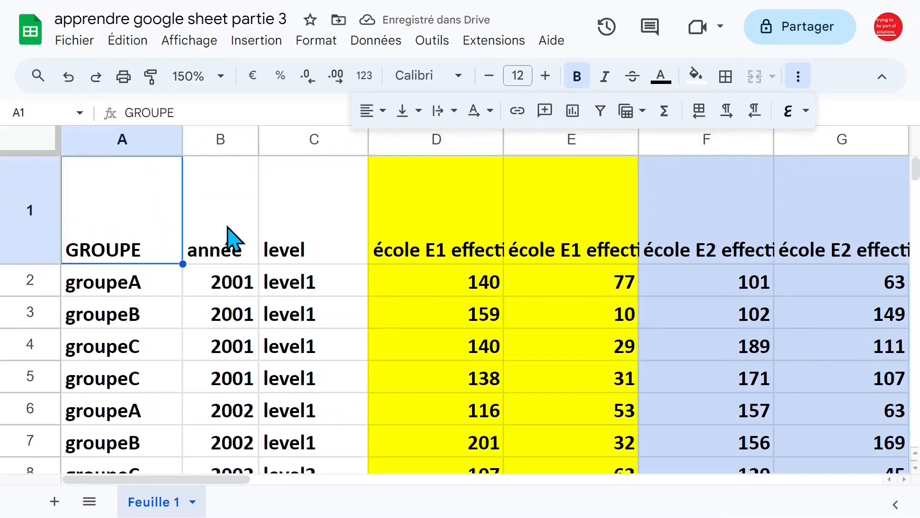
# - Inspect the école E1 effectif(F+M) header in D1 and the header run across to G1
pyautogui.click(378, 219)
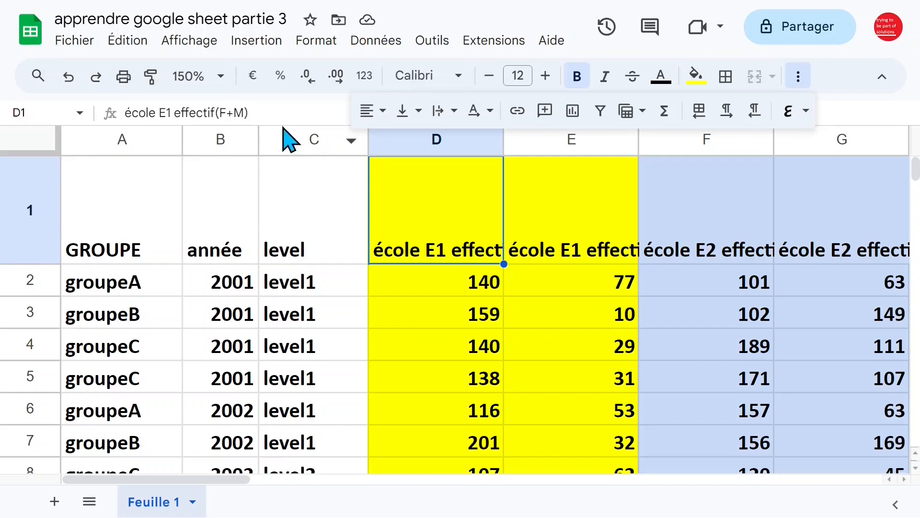
pyautogui.click(273, 113)
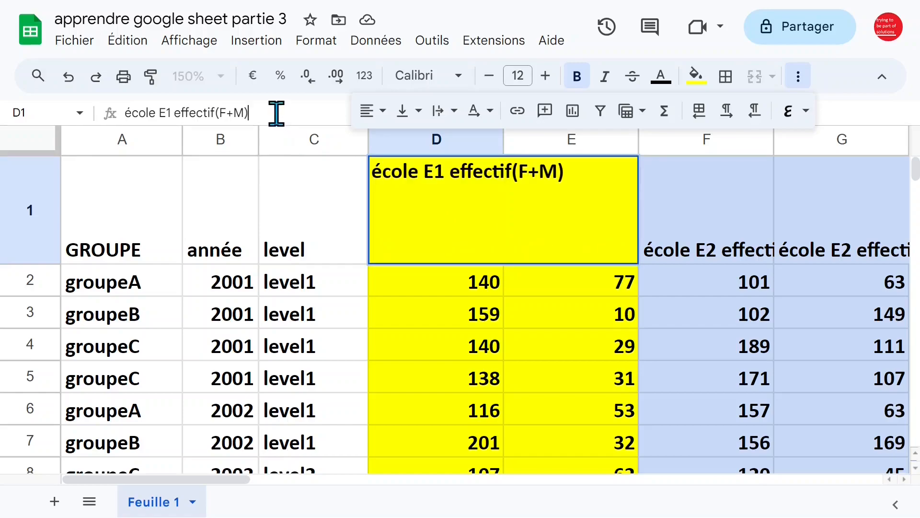
pyautogui.click(798, 77)
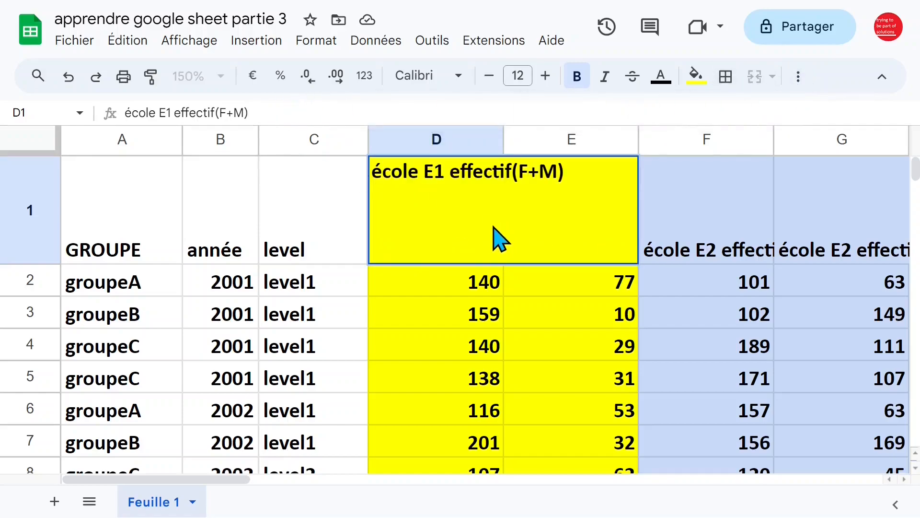
pyautogui.click(481, 287)
pyautogui.click(497, 241)
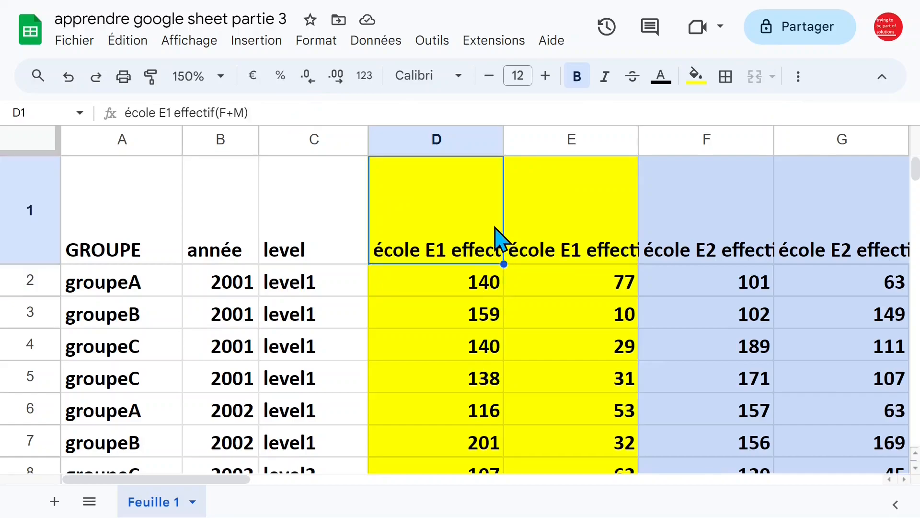
pyautogui.hotkey('ctrl', 'shift', 'Right')
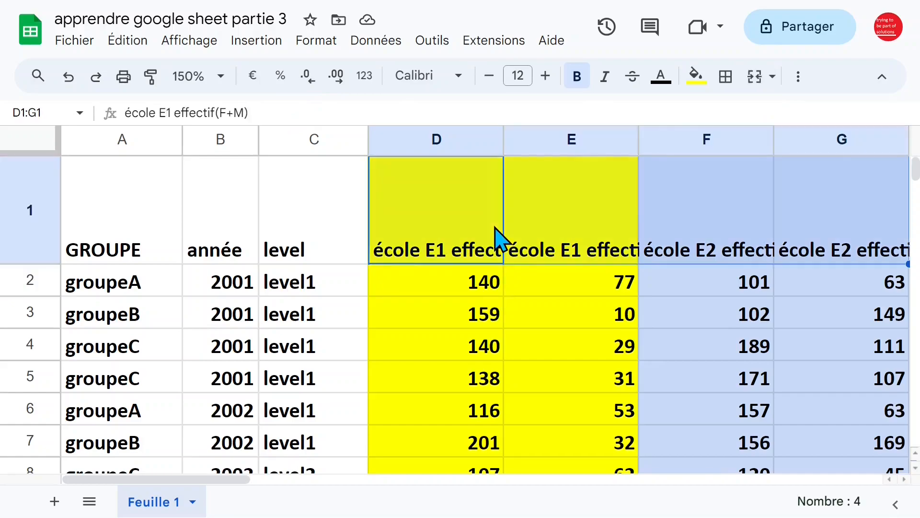
pyautogui.hotkey('ctrl', 'shift', 'Left')
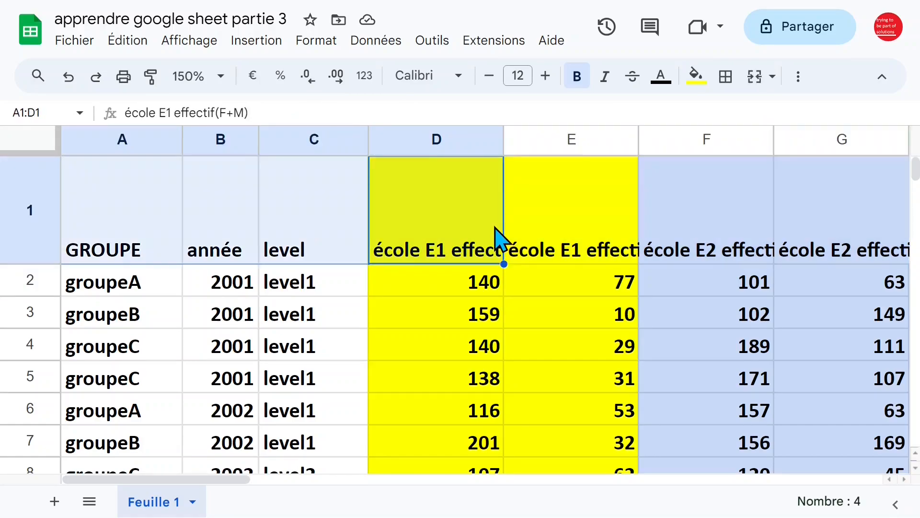
pyautogui.press('Right')
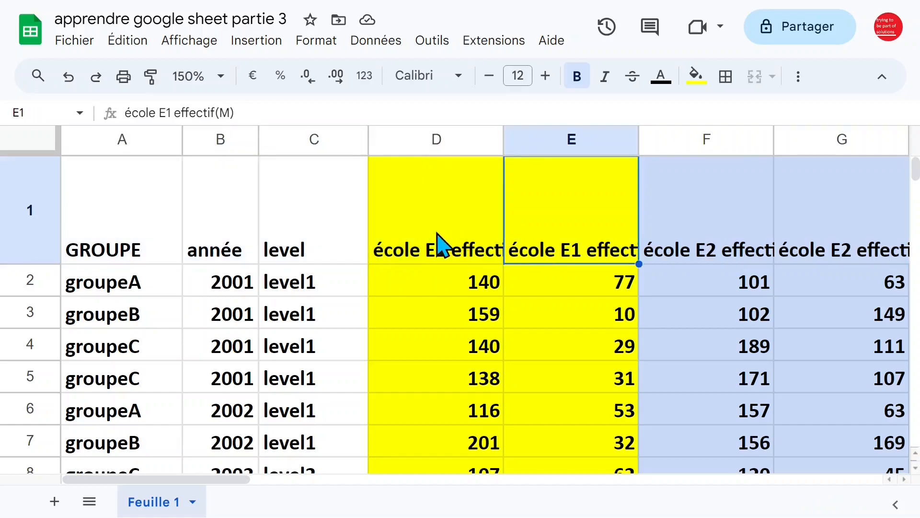
# - Wrap the école headers D1:E1 and F1:G1 so their titles show on two lines
pyautogui.moveTo(443, 239); pyautogui.dragTo(551, 242)
pyautogui.click(799, 79)
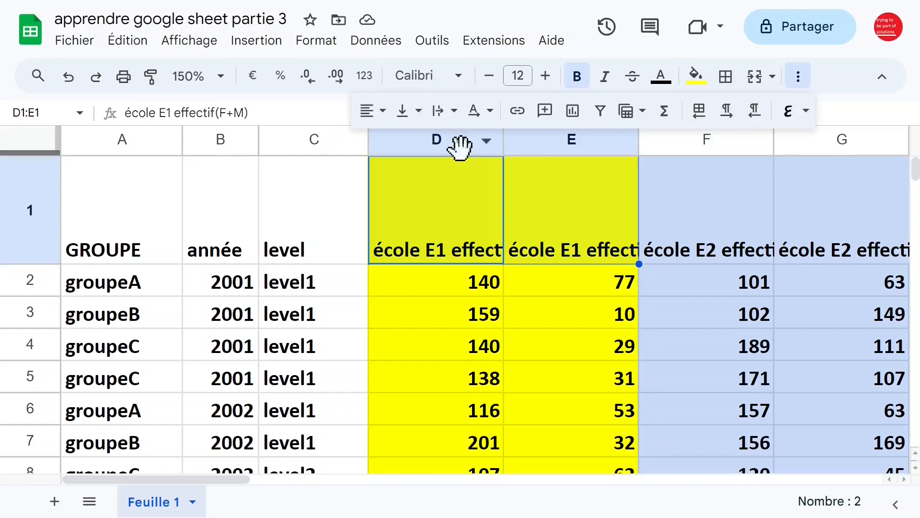
pyautogui.click(453, 111)
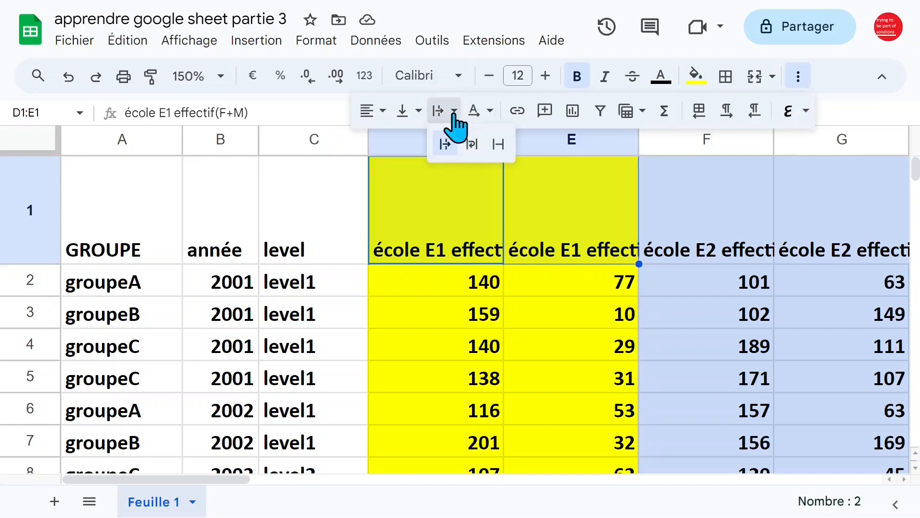
pyautogui.click(472, 143)
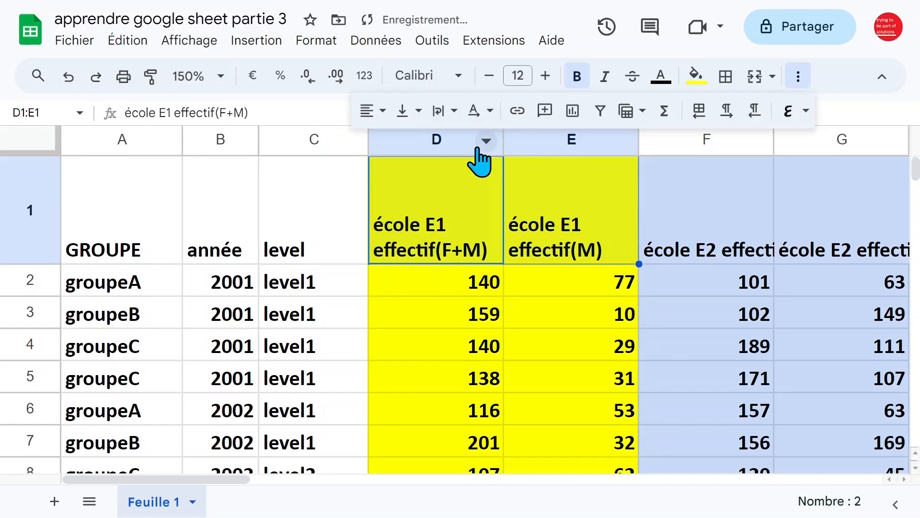
pyautogui.moveTo(690, 242); pyautogui.dragTo(839, 245)
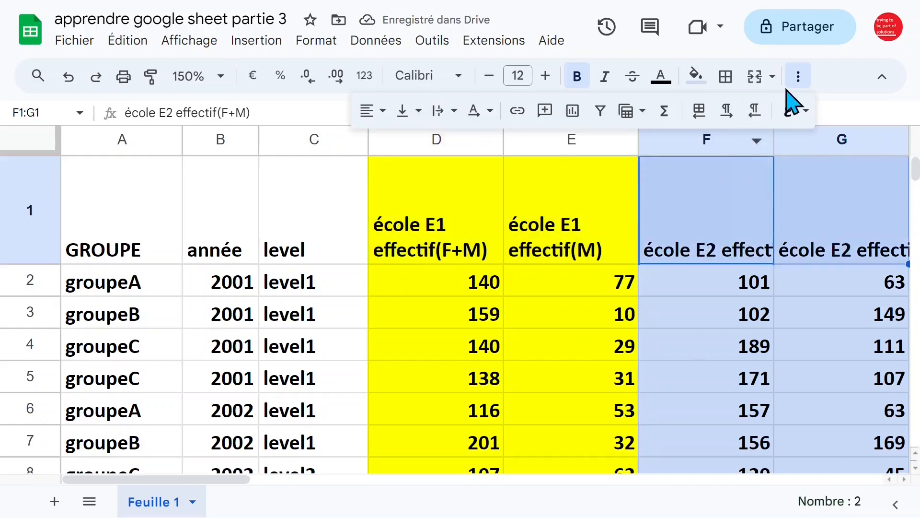
pyautogui.click(454, 113)
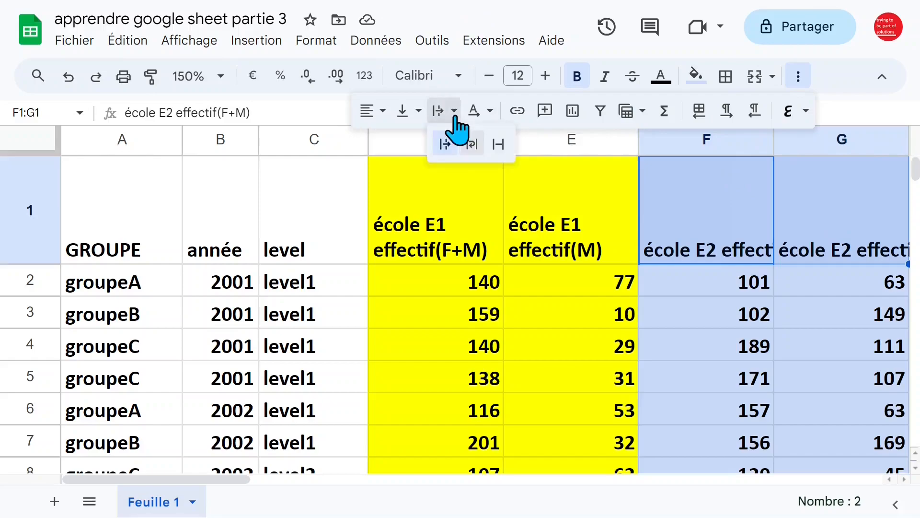
pyautogui.click(472, 144)
pyautogui.click(554, 240)
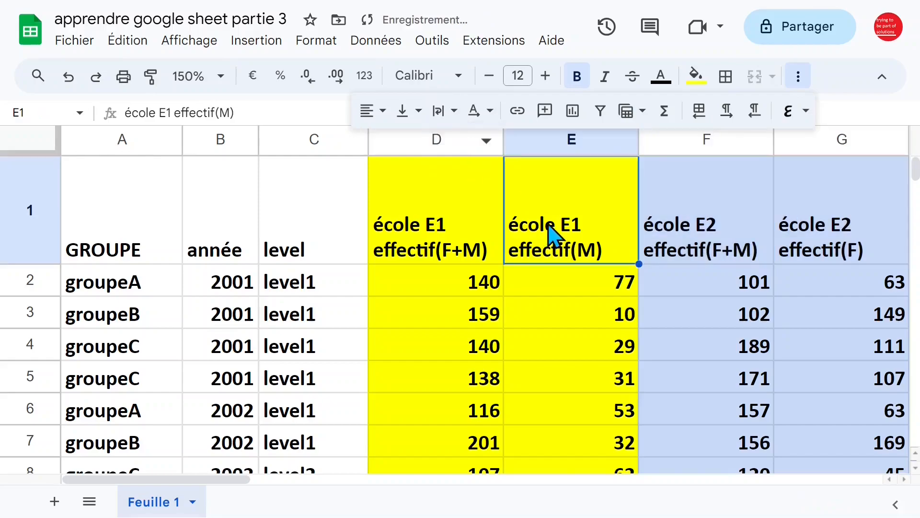
pyautogui.click(322, 240)
pyautogui.moveTo(114, 237); pyautogui.dragTo(832, 232)
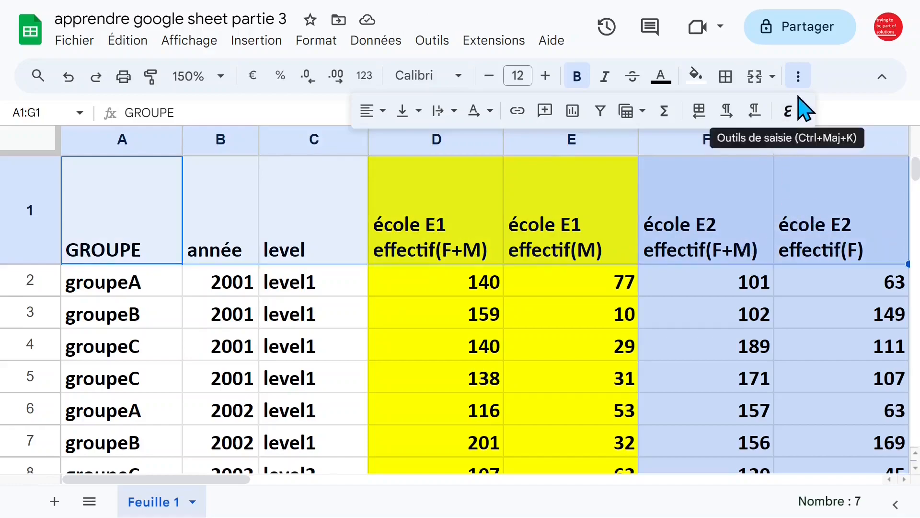
# - Centre the A1:G1 headers both horizontally and vertically
pyautogui.click(382, 116)
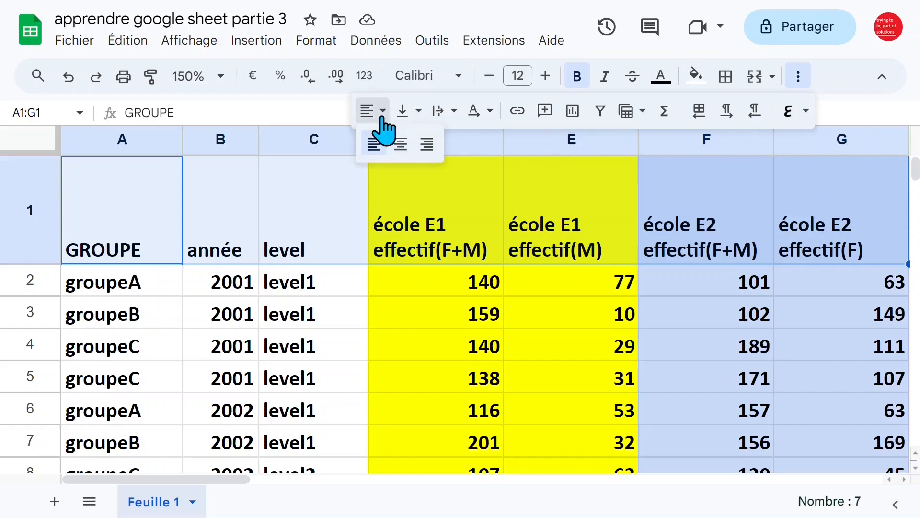
pyautogui.click(405, 146)
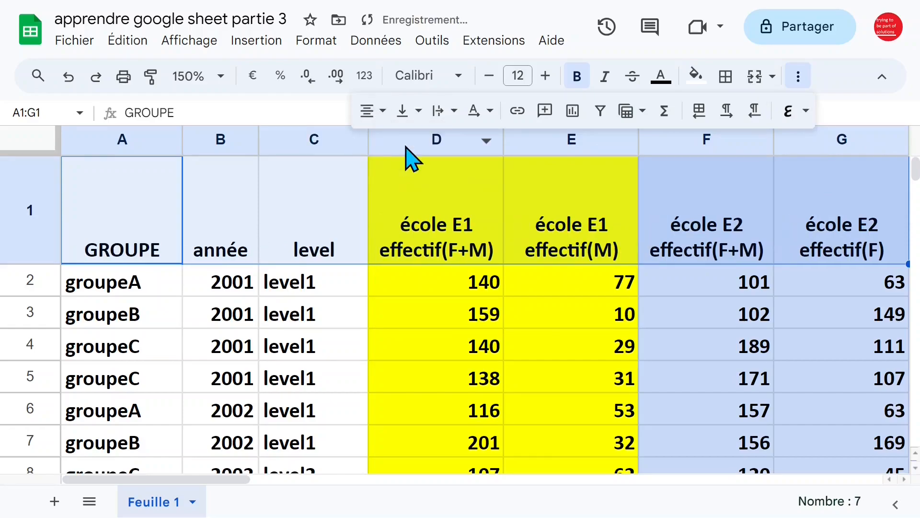
pyautogui.click(418, 119)
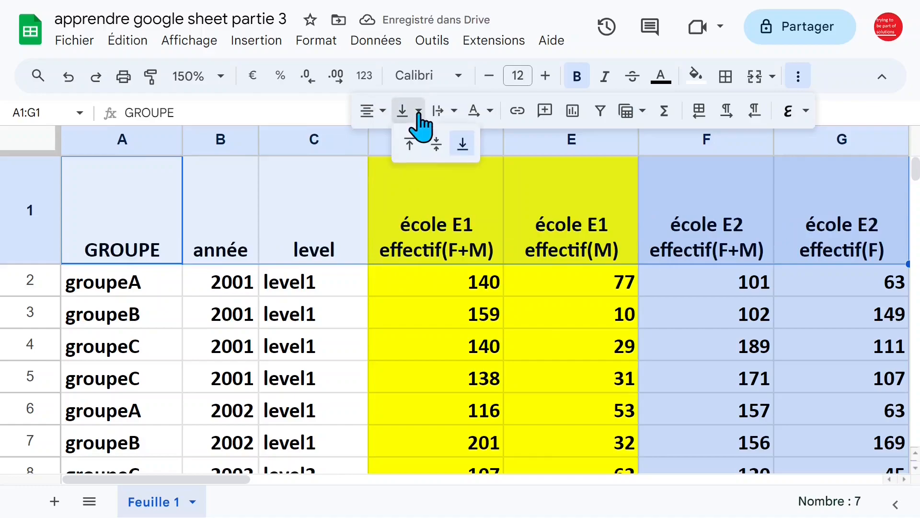
pyautogui.click(434, 144)
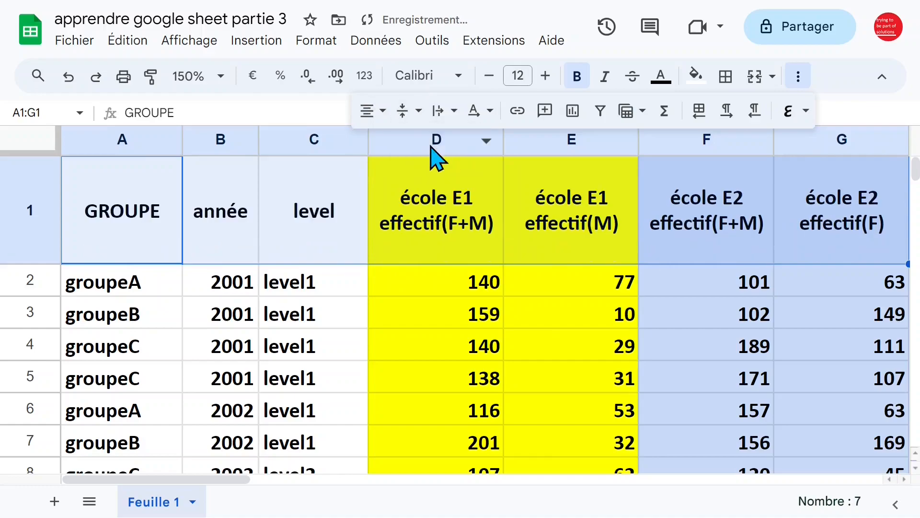
# - Review the centred GROUPE and level headers by selecting A1, A2, column A and C1
pyautogui.click(366, 229)
pyautogui.click(291, 305)
pyautogui.click(152, 291)
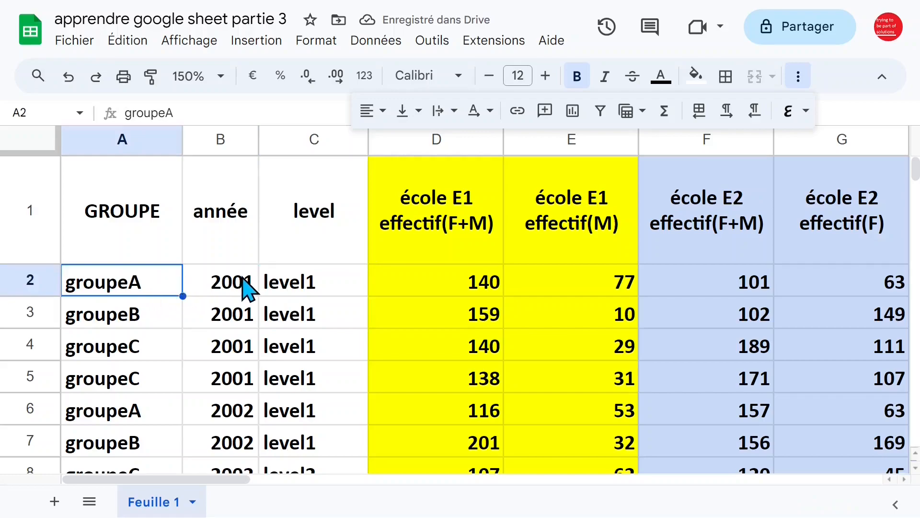
pyautogui.click(144, 259)
pyautogui.click(124, 143)
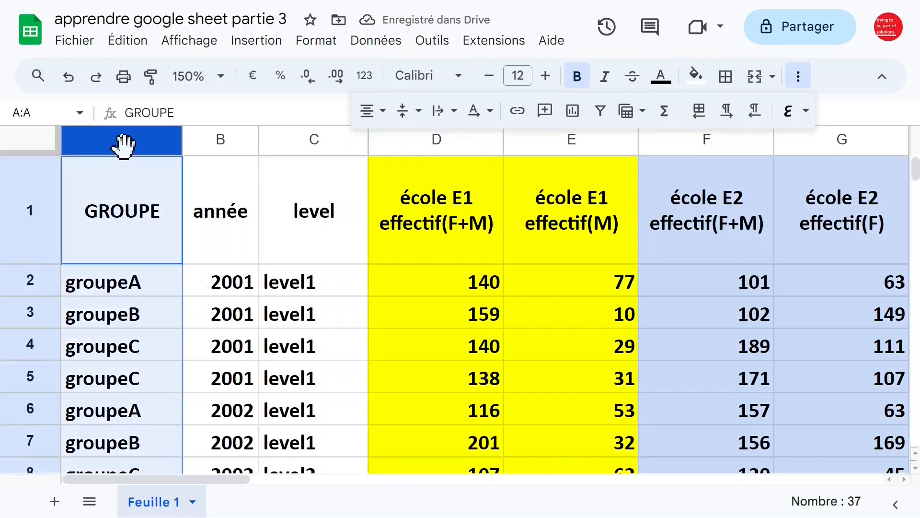
pyautogui.click(128, 246)
pyautogui.click(154, 292)
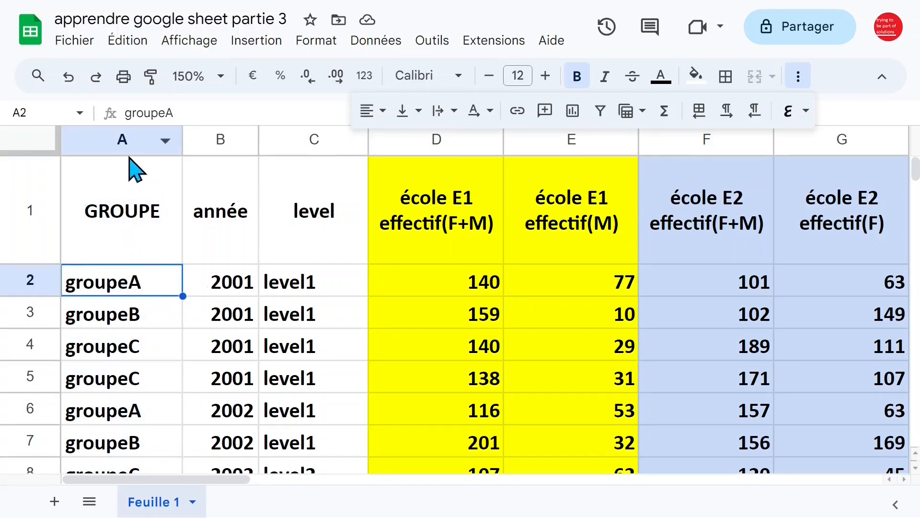
pyautogui.click(118, 143)
pyautogui.click(128, 256)
pyautogui.click(271, 261)
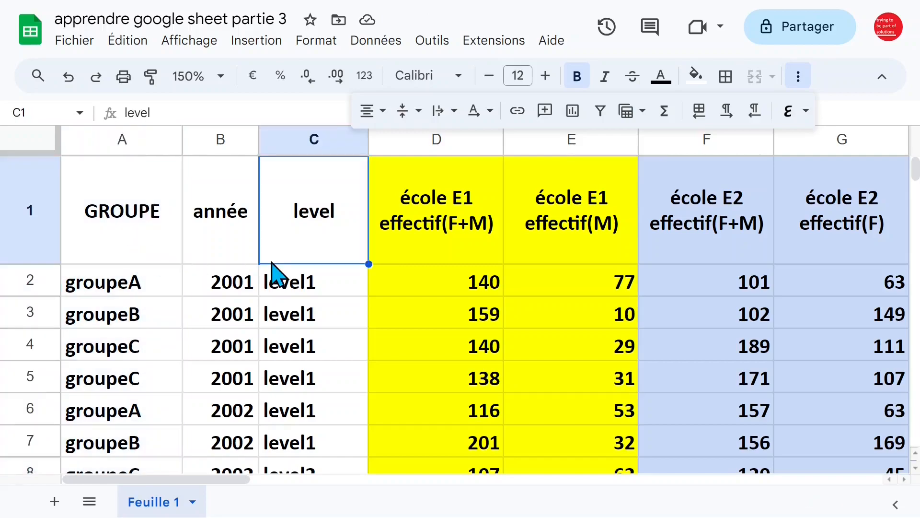
# - Enter =NB.SI($A$2:$A$37;"groupea") in J2 to count groupea
pyautogui.press('Right')
pyautogui.press('Right')
pyautogui.press('Right')
pyautogui.press('Right')
pyautogui.press('Right')
pyautogui.press('Right')
pyautogui.press('Right')
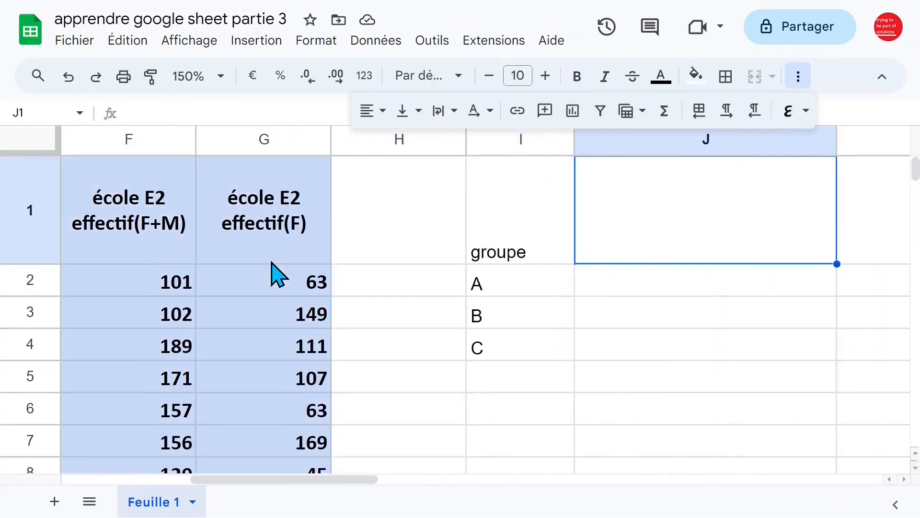
pyautogui.click(643, 291)
pyautogui.write('=n')
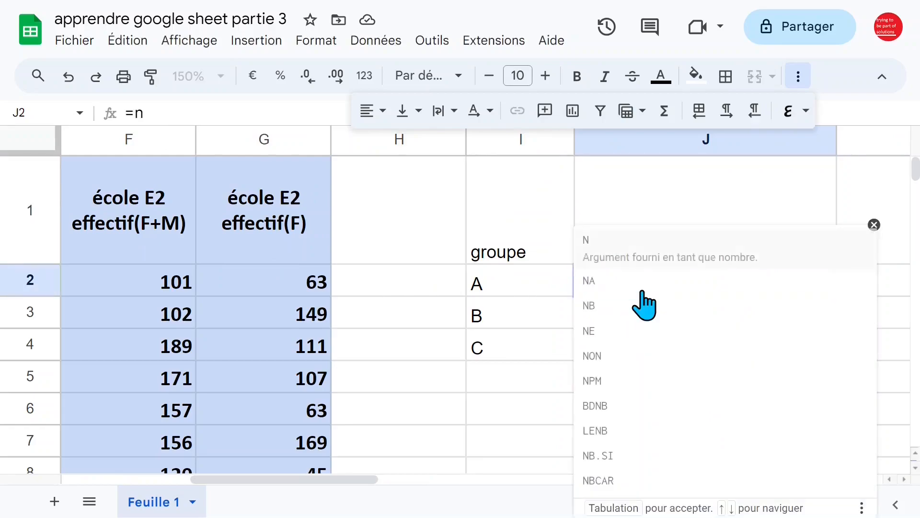
pyautogui.write('b.')
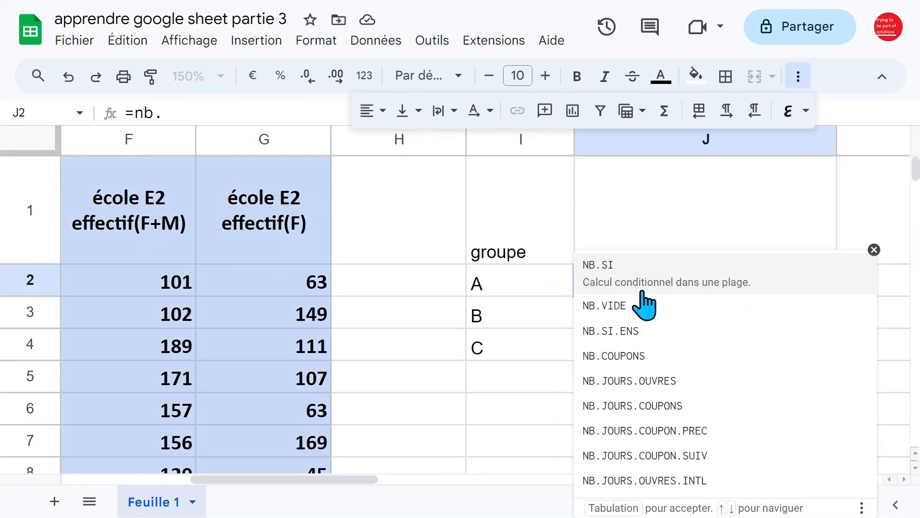
pyautogui.press('Tab')
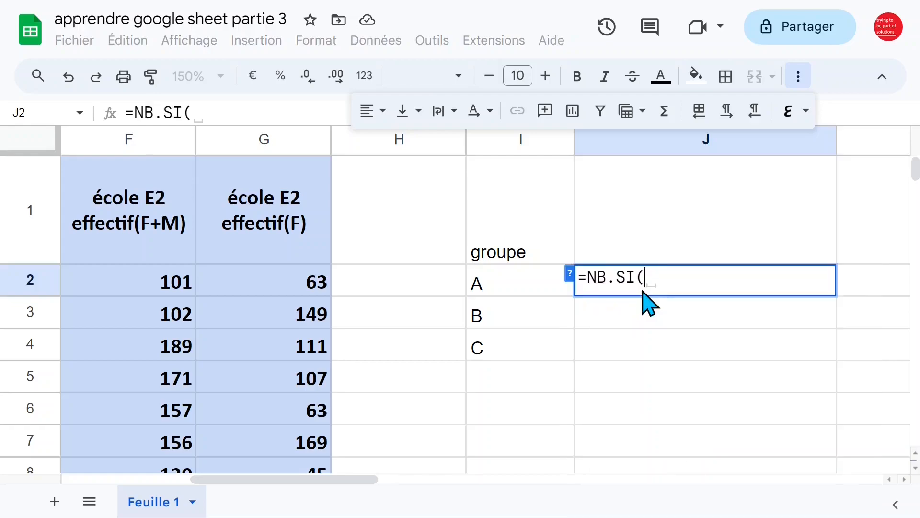
pyautogui.click(409, 247)
pyautogui.press('Left')
pyautogui.press('Left')
pyautogui.press('Left')
pyautogui.press('Left')
pyautogui.press('Left')
pyautogui.press('Left')
pyautogui.press('Left')
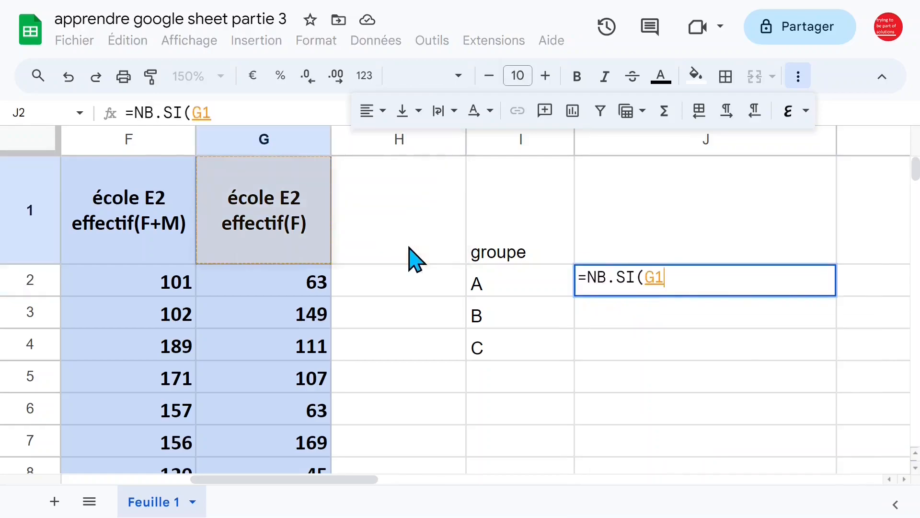
pyautogui.press('Down')
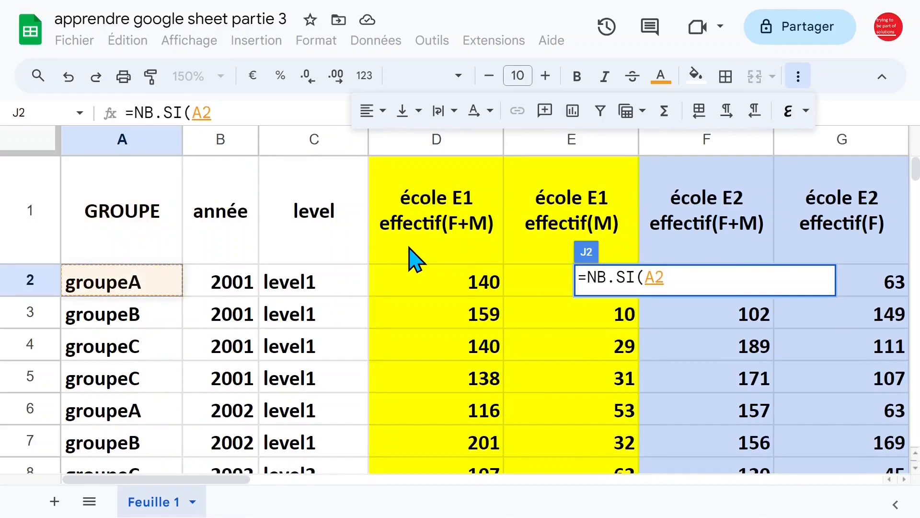
pyautogui.hotkey('ctrl', 'shift', 'Down')
pyautogui.press('F4')
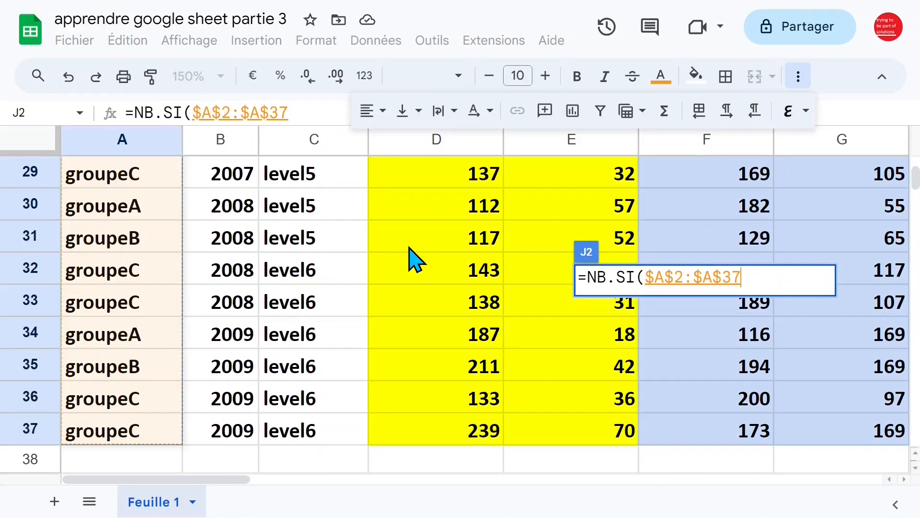
pyautogui.write(';')
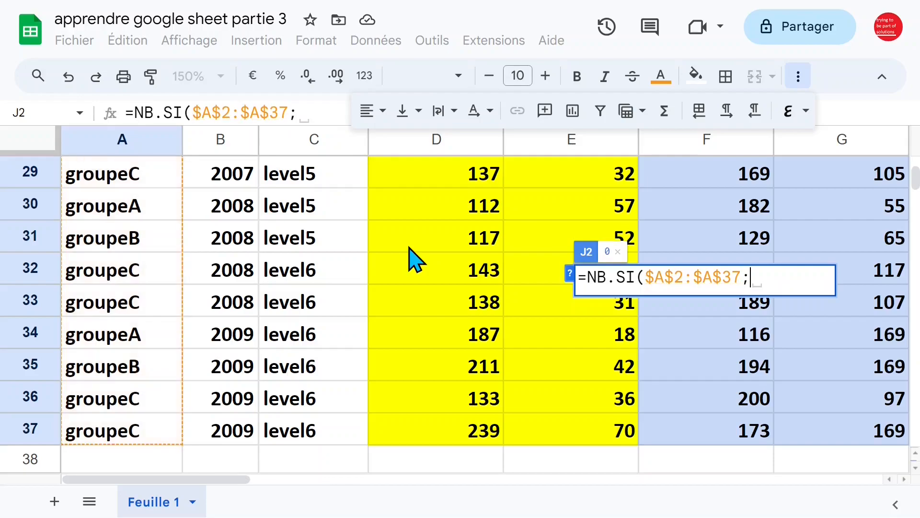
pyautogui.write('"group')
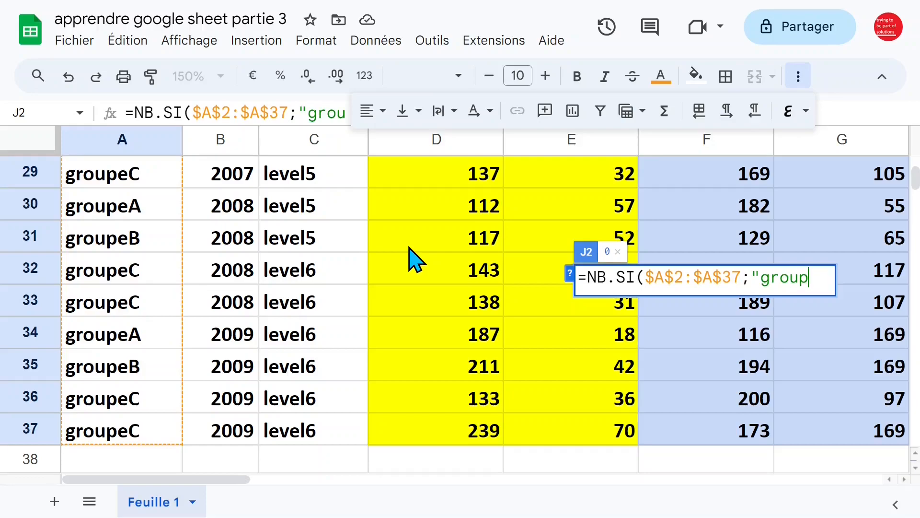
pyautogui.write('ea"')
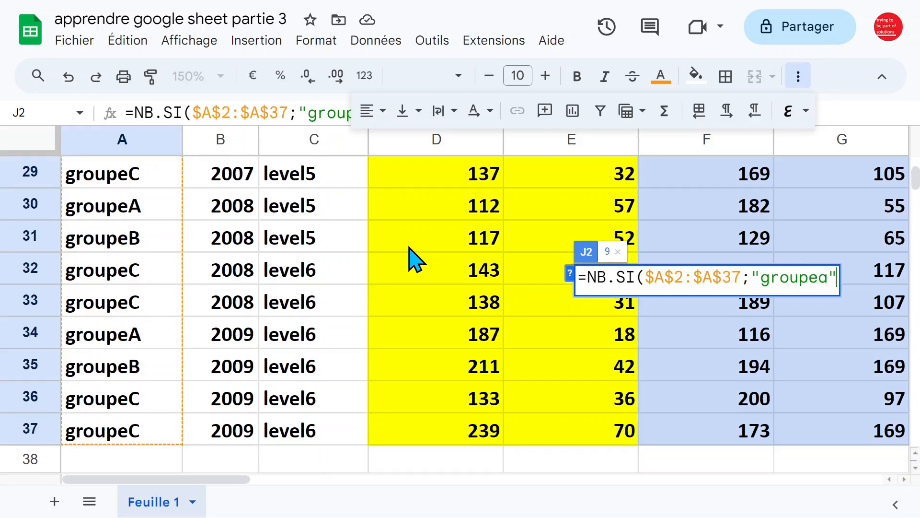
pyautogui.press('Return')
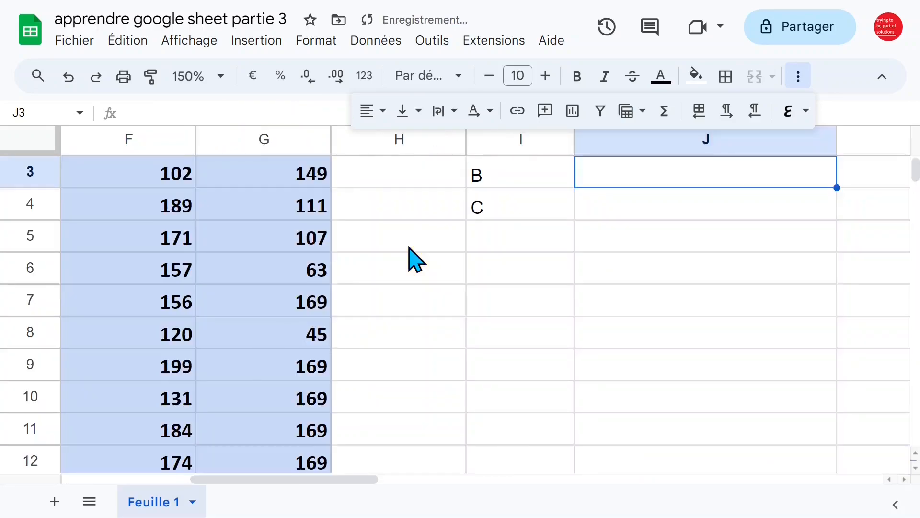
# - Fill the J2 formula down to J5, then clear the identical results in J3:J5
pyautogui.scroll(2, 527, 267)
pyautogui.click(690, 286)
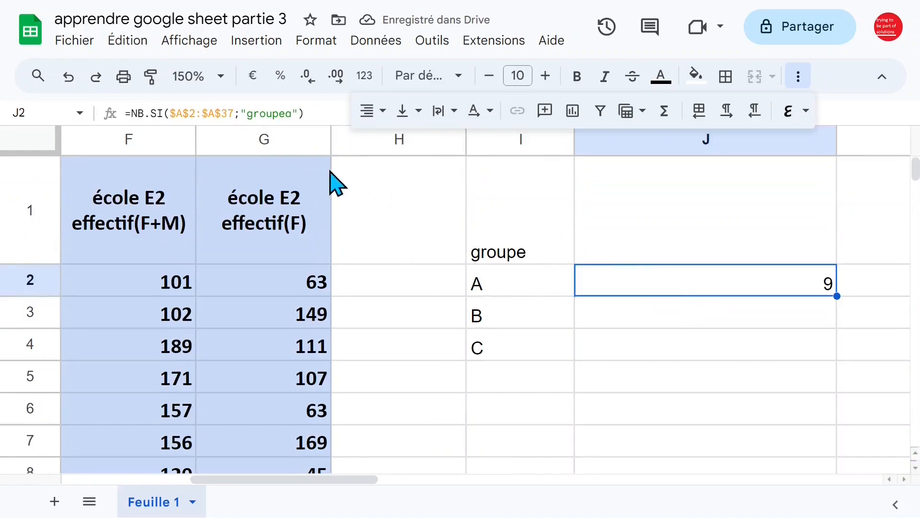
pyautogui.moveTo(835, 295); pyautogui.dragTo(835, 381)
pyautogui.click(762, 317)
pyautogui.click(509, 320)
pyautogui.click(646, 319)
pyautogui.click(743, 349)
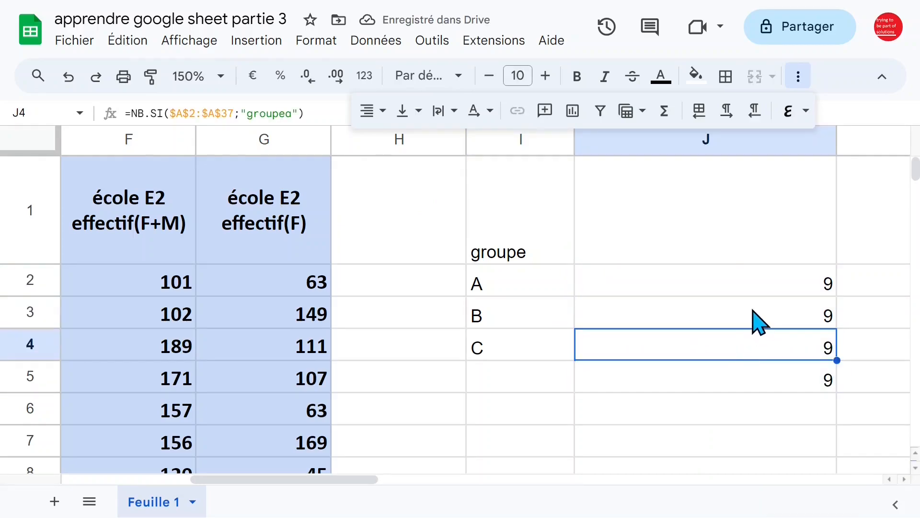
pyautogui.moveTo(760, 322); pyautogui.dragTo(760, 380)
pyautogui.press('Delete')
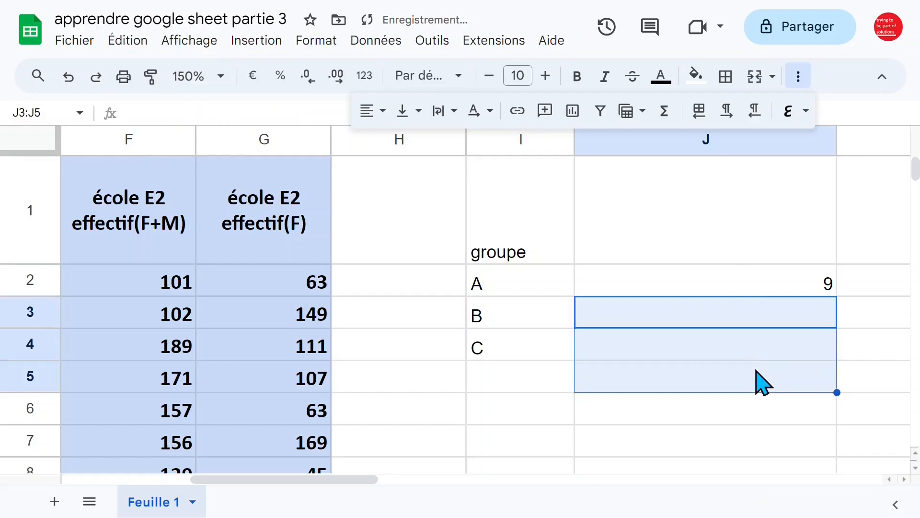
# - Change J2's criterion to "groupe"&I2 and accept the suggested fill for J3:J4
pyautogui.click(729, 284)
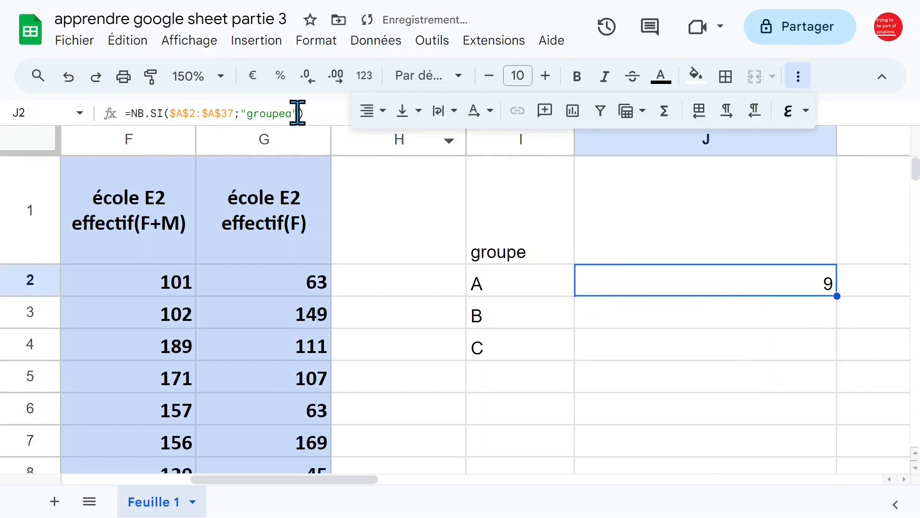
pyautogui.moveTo(286, 114); pyautogui.dragTo(340, 110)
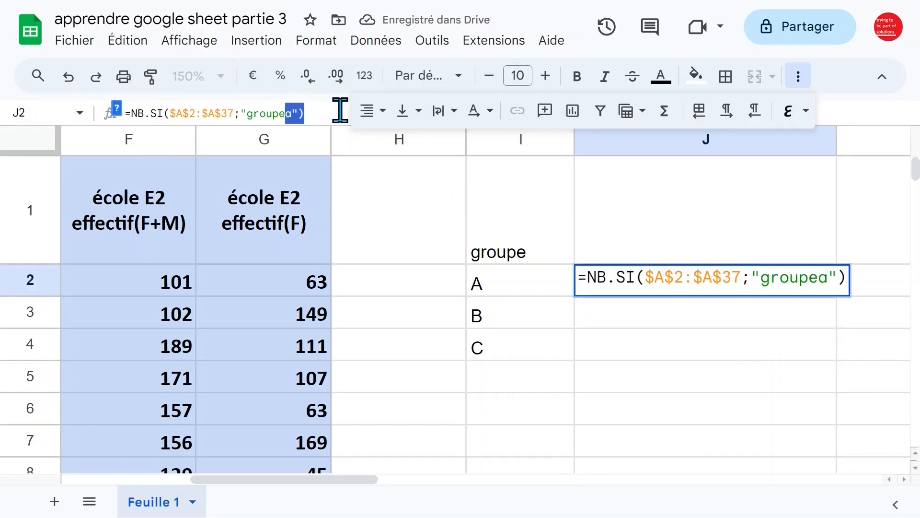
pyautogui.write('"')
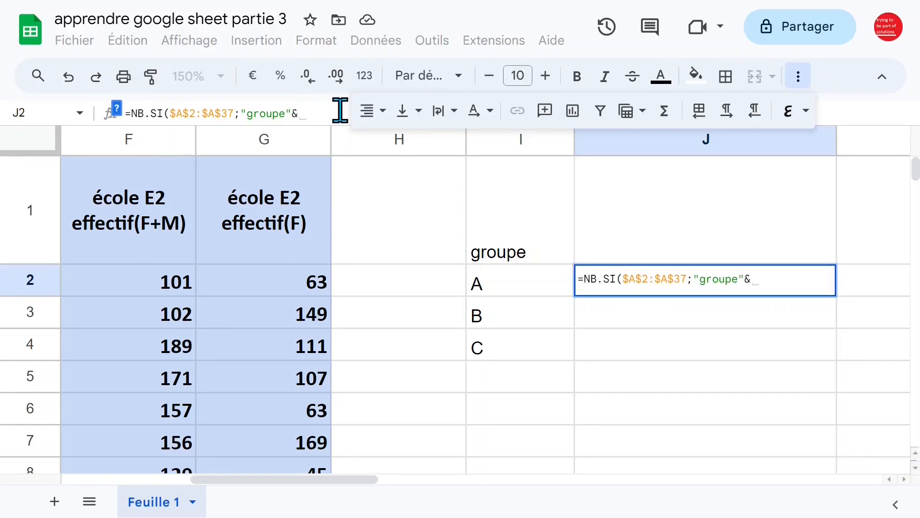
pyautogui.click(529, 283)
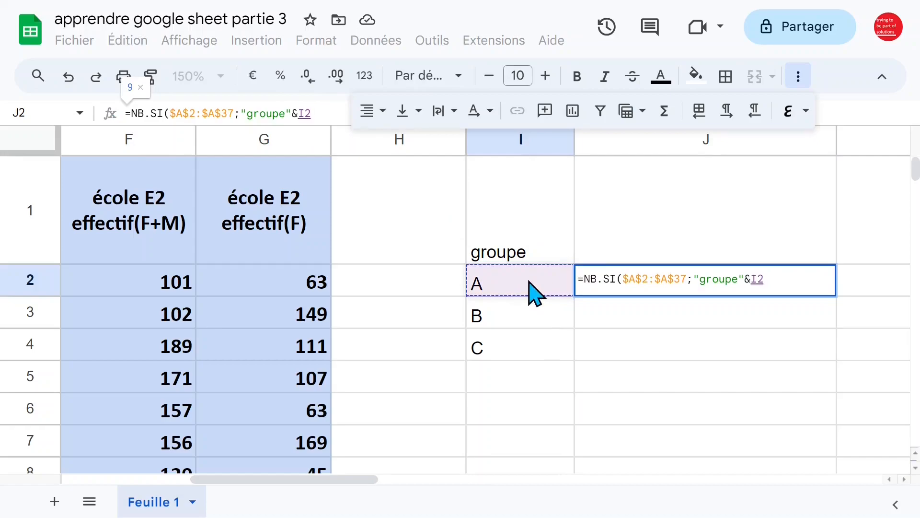
pyautogui.press('Return')
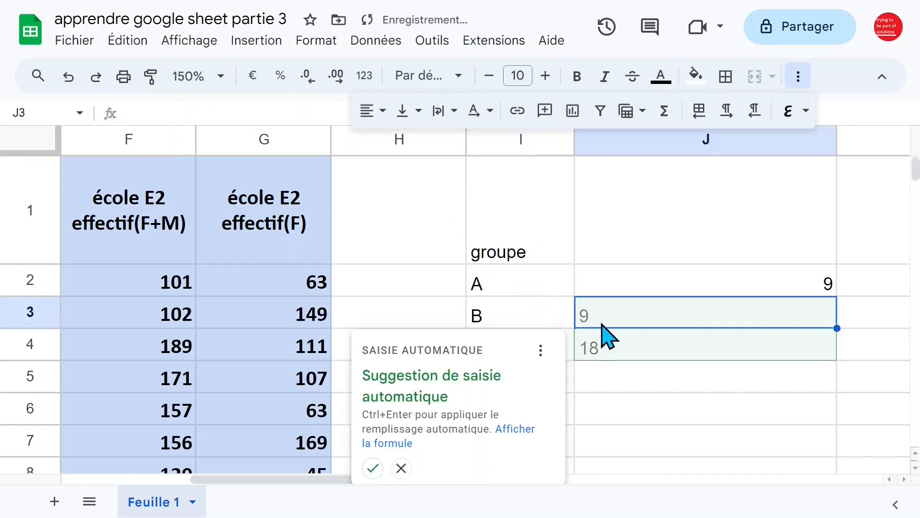
pyautogui.click(373, 467)
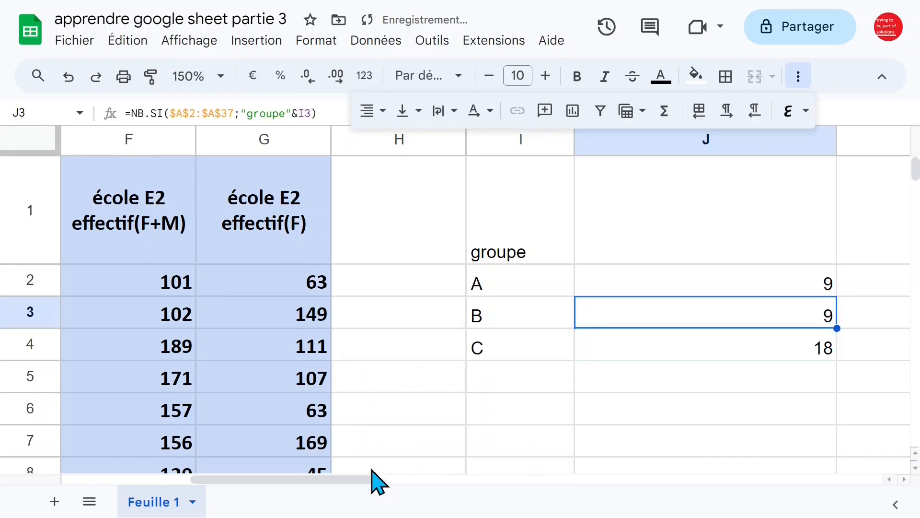
# - Check J3's formula referencing I3, then begin a FORMULATEXT formula in J1
pyautogui.doubleClick(698, 315)
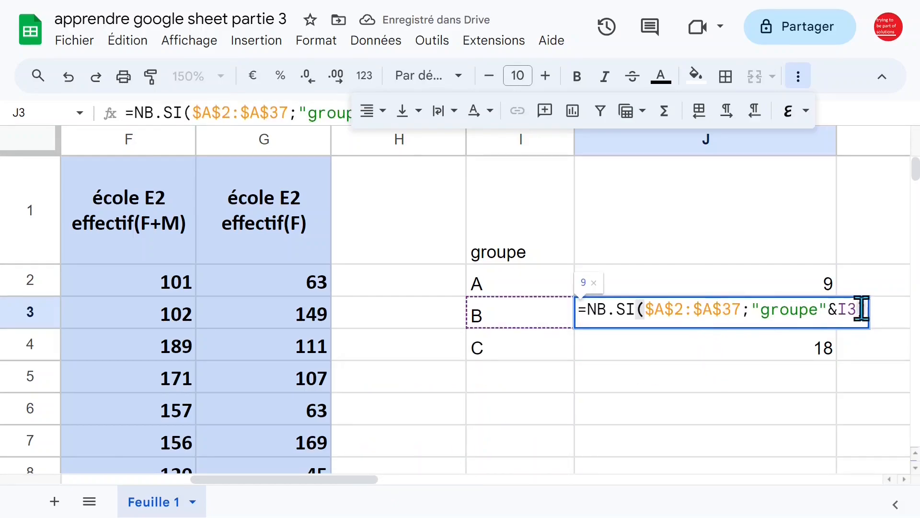
pyautogui.press('Escape')
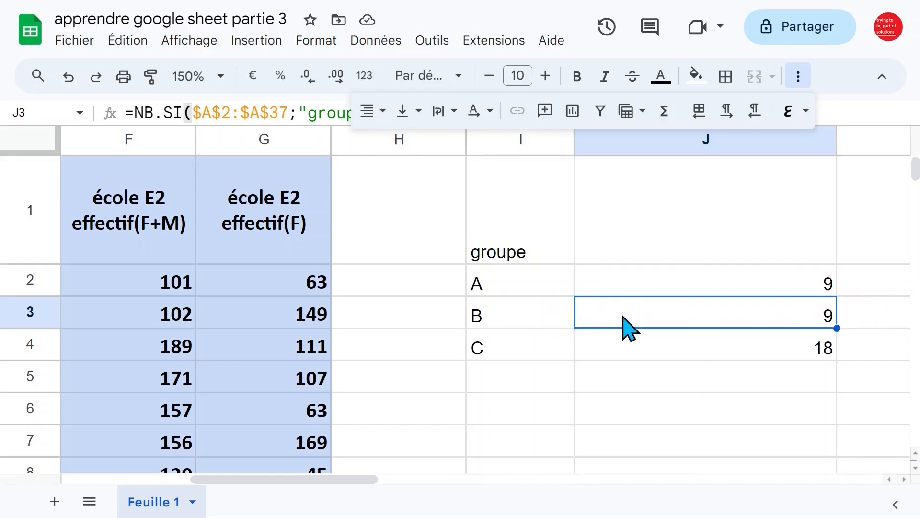
pyautogui.click(668, 254)
pyautogui.write('=form')
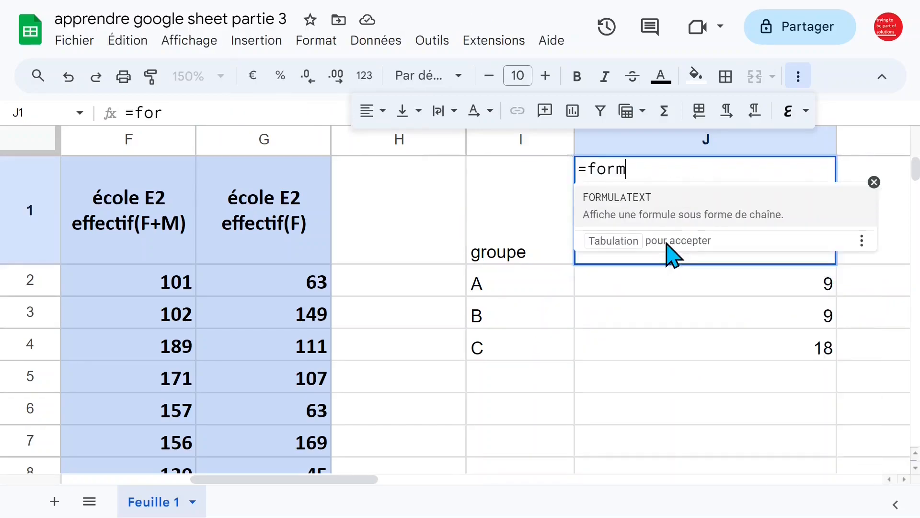
# - Show J2's formula as text in J1 with FORMULATEXT(J2) and autofit column J
pyautogui.press('Tab')
pyautogui.click(667, 282)
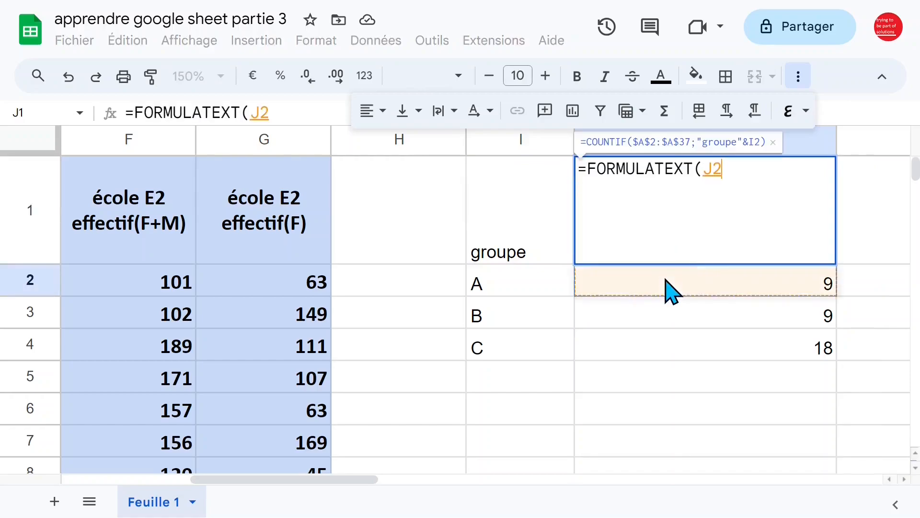
pyautogui.press('Return')
pyautogui.click(698, 252)
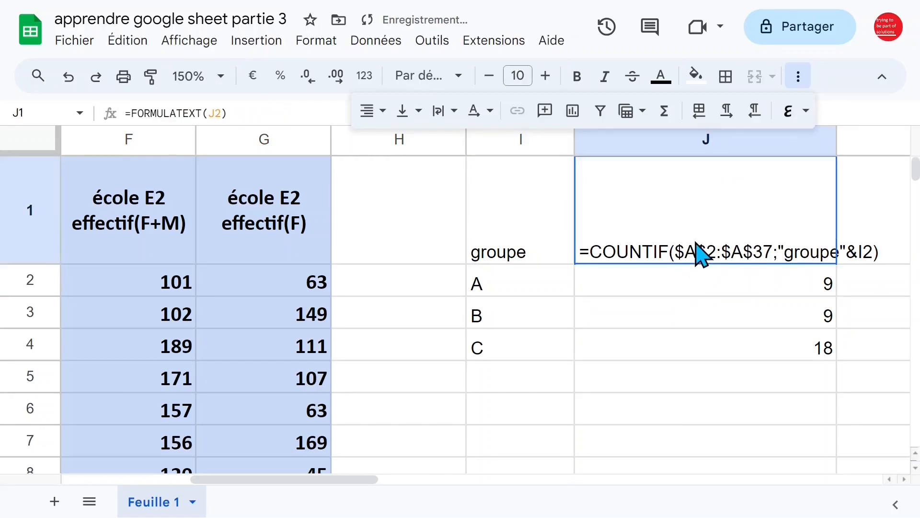
pyautogui.doubleClick(836, 139)
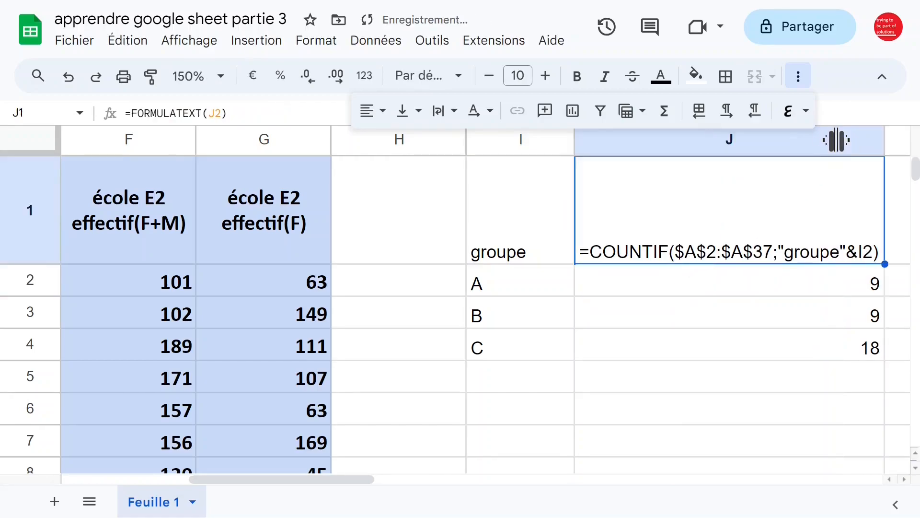
pyautogui.click(760, 286)
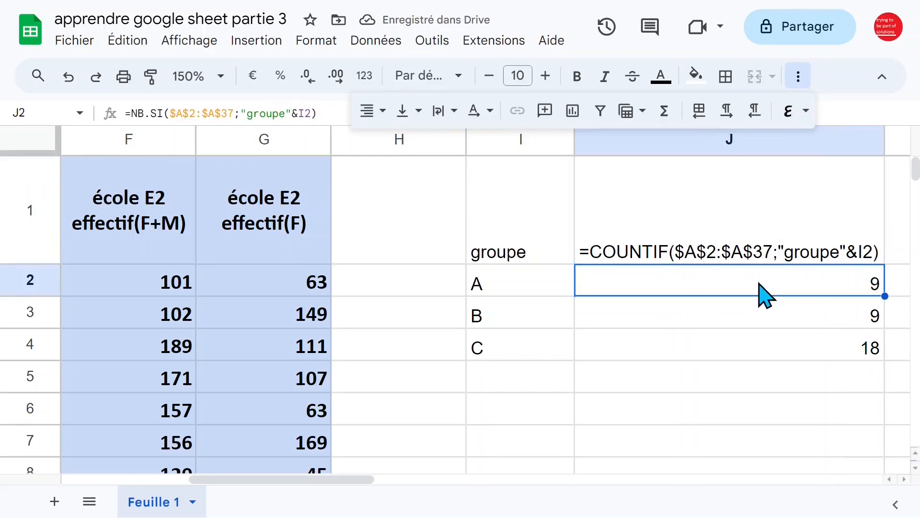
pyautogui.press('Right')
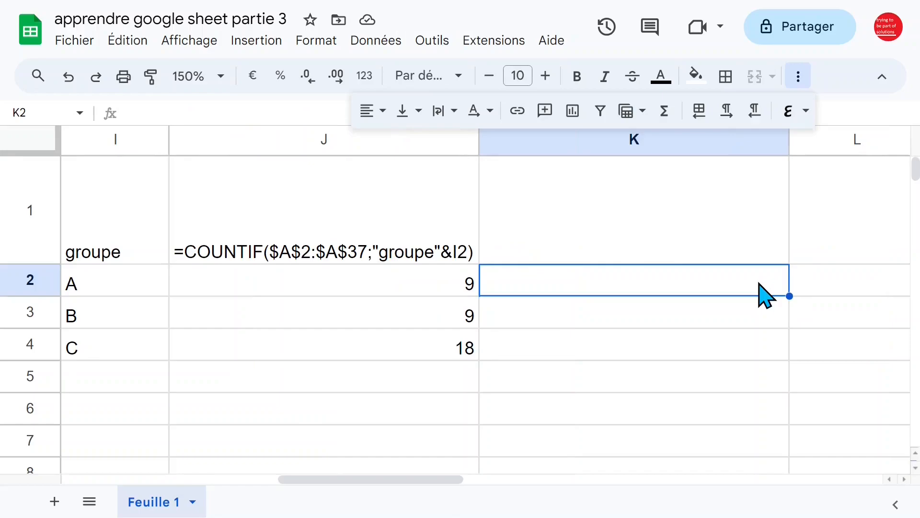
# - Copy the formula display to K1 and enter =NB.SI($A$2:$A$37;"*"&I2) in K2
pyautogui.click(463, 238)
pyautogui.moveTo(481, 264); pyautogui.dragTo(631, 263)
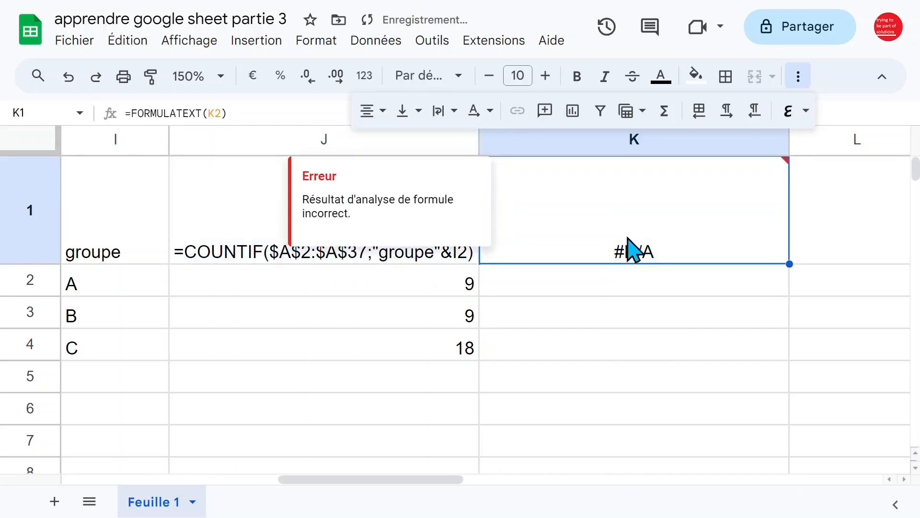
pyautogui.click(639, 294)
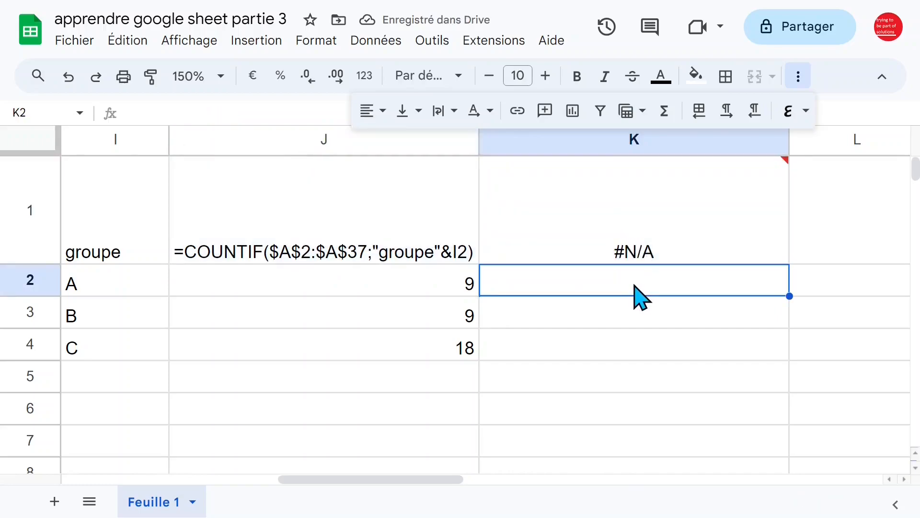
pyautogui.write('=')
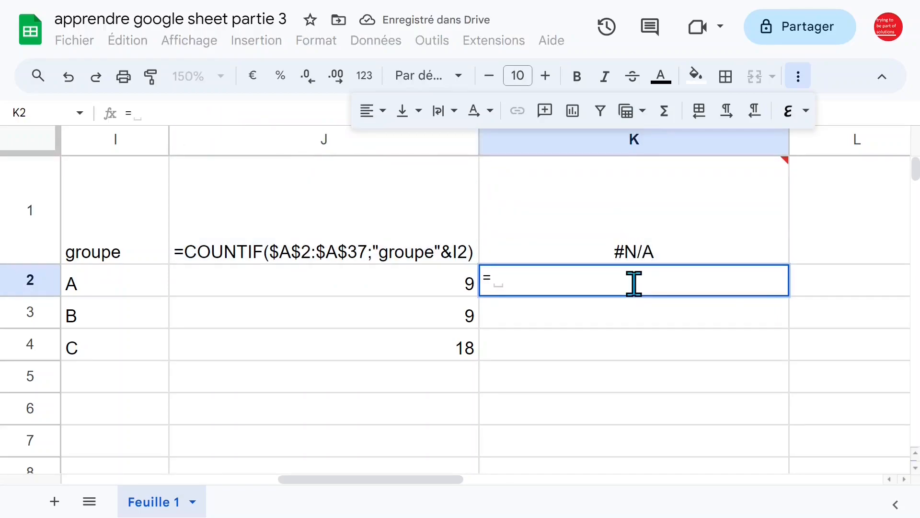
pyautogui.write('nb.s')
pyautogui.press('Tab')
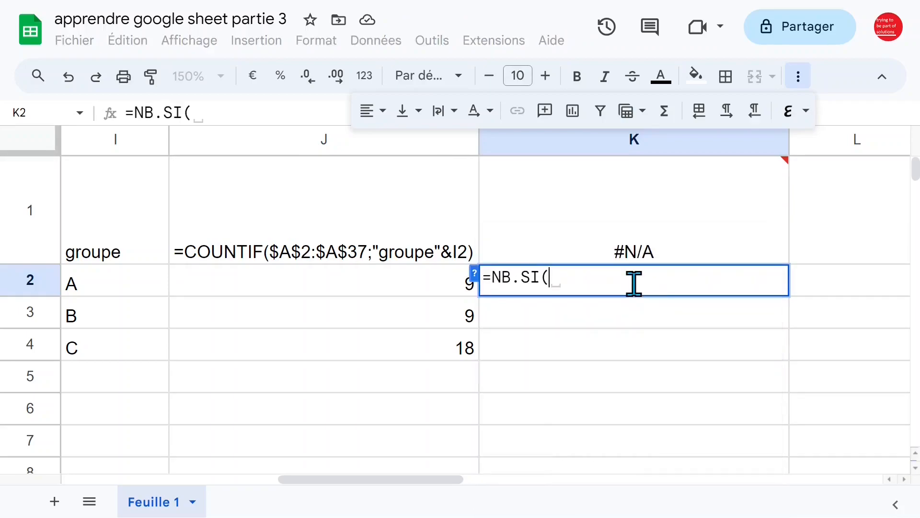
pyautogui.press('Left')
pyautogui.press('Left')
pyautogui.press('Left')
pyautogui.press('Left')
pyautogui.press('Left')
pyautogui.press('Left')
pyautogui.press('Left')
pyautogui.press('Left')
pyautogui.press('Left')
pyautogui.press('Left')
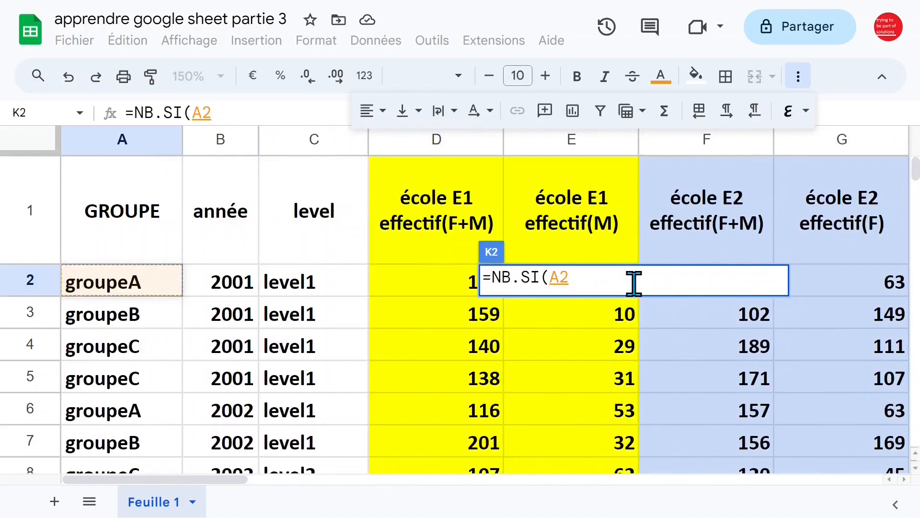
pyautogui.hotkey('ctrl', 'shift', 'Down')
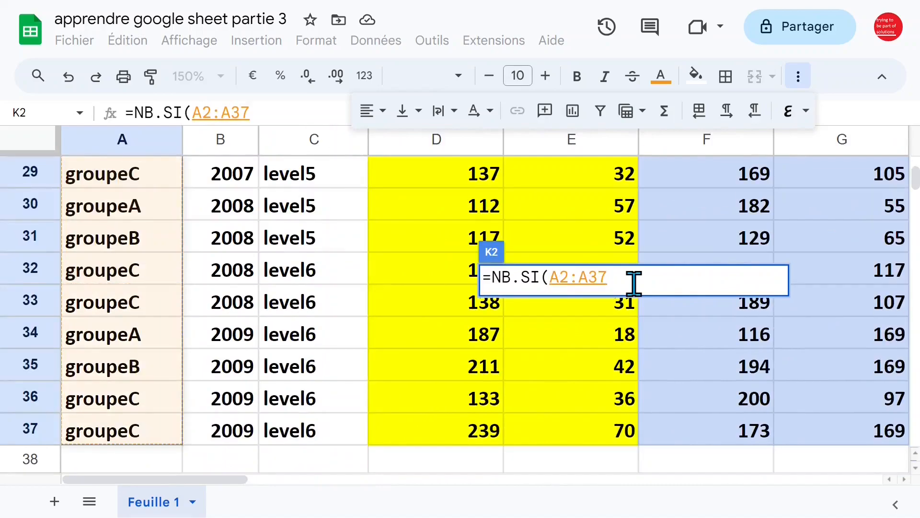
pyautogui.press('F4')
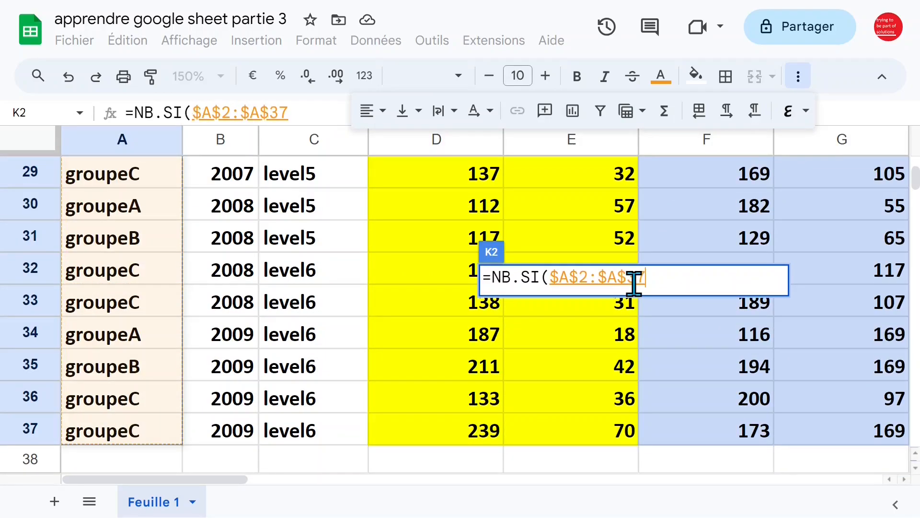
pyautogui.write(';')
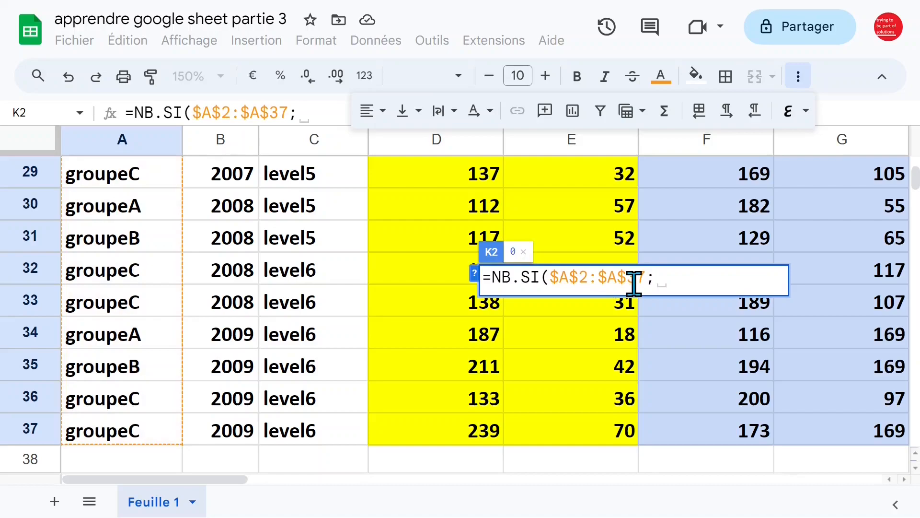
pyautogui.write('"*"')
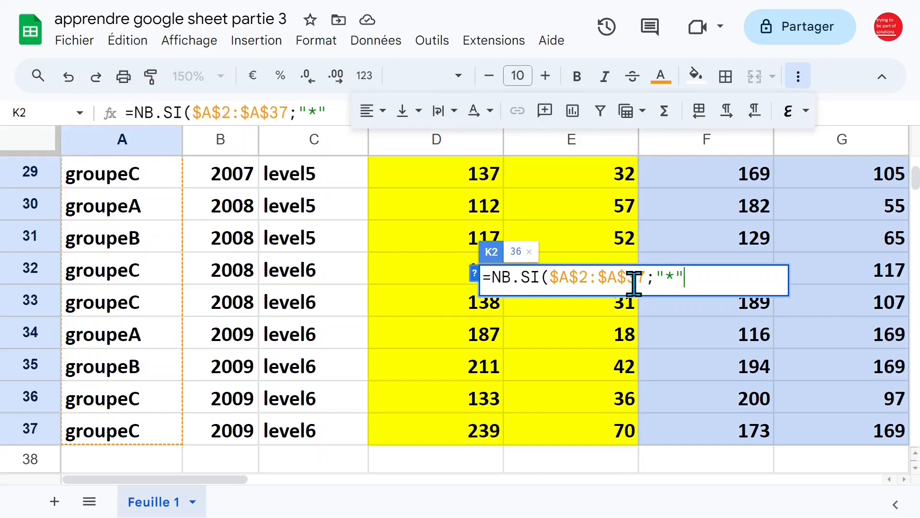
pyautogui.write('&')
pyautogui.click(124, 297)
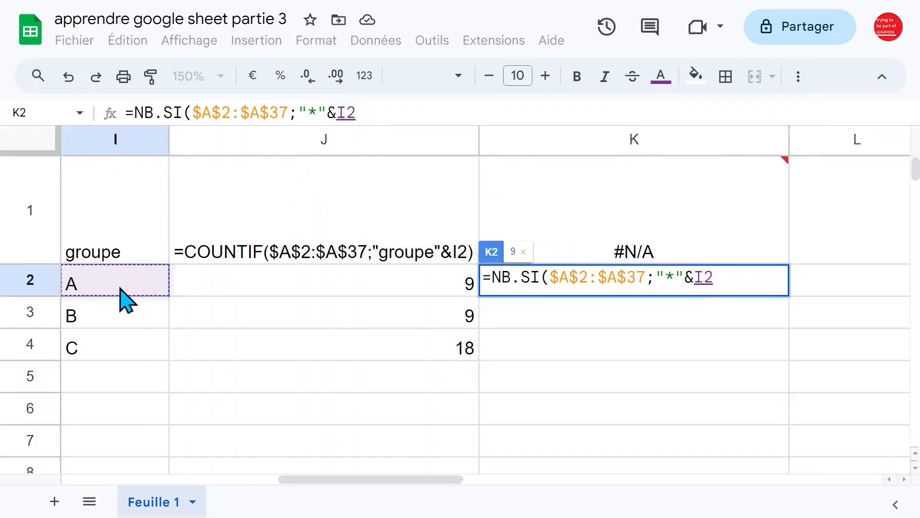
pyautogui.write(')')
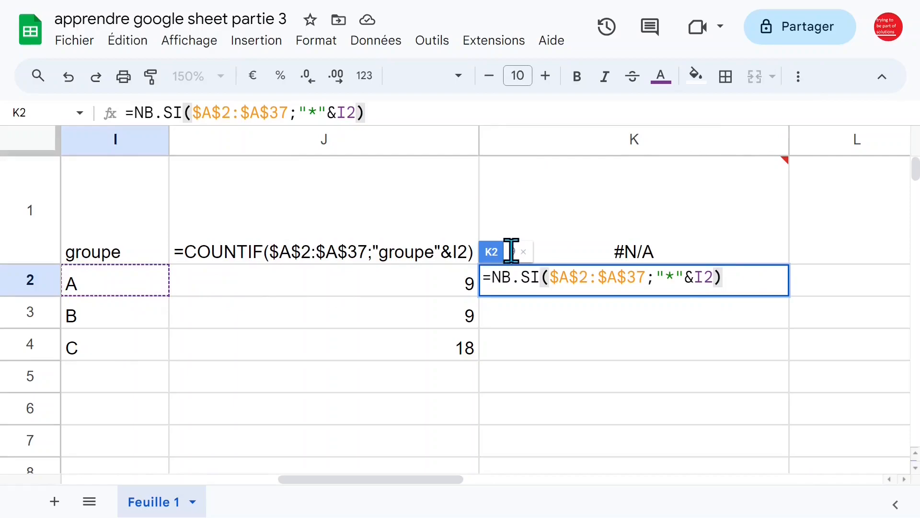
pyautogui.press('Return')
# - Fill the K2 formula down to K4 and compare its counts with column J
pyautogui.click(579, 257)
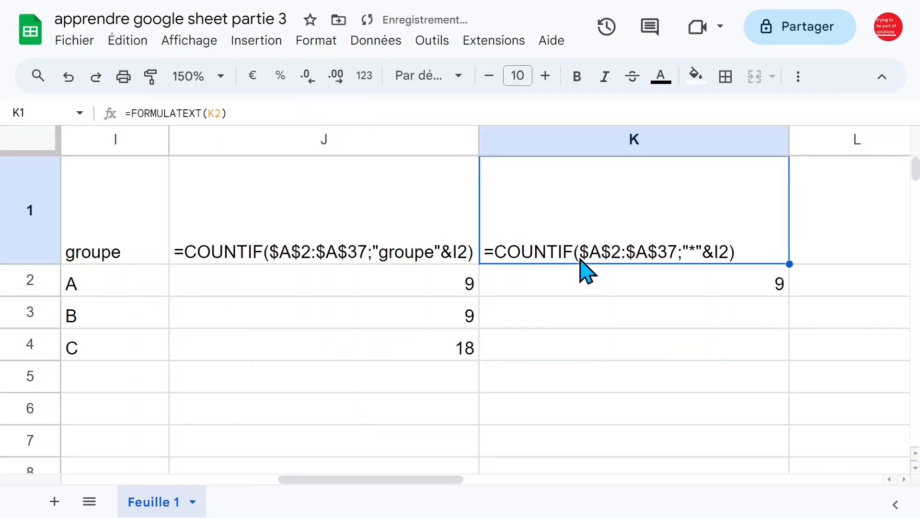
pyautogui.click(762, 287)
pyautogui.moveTo(788, 293); pyautogui.dragTo(787, 360)
pyautogui.click(653, 324)
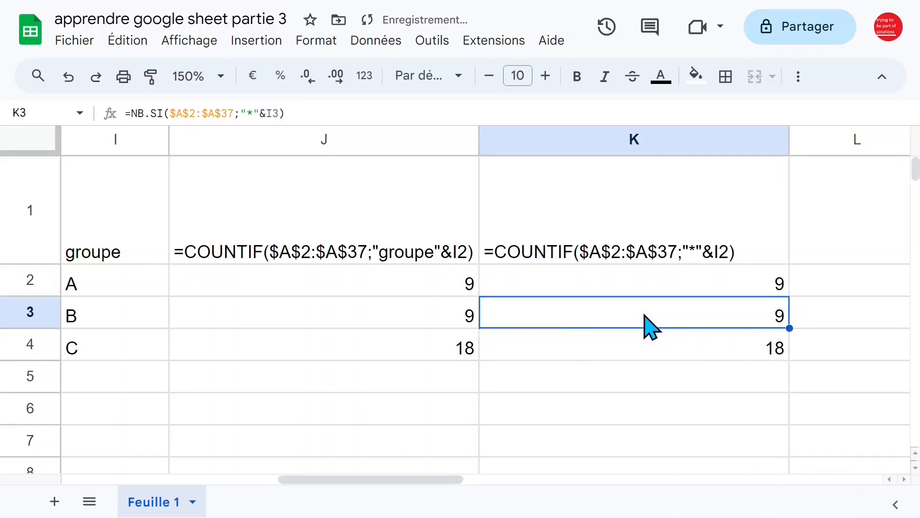
pyautogui.click(253, 287)
pyautogui.click(235, 256)
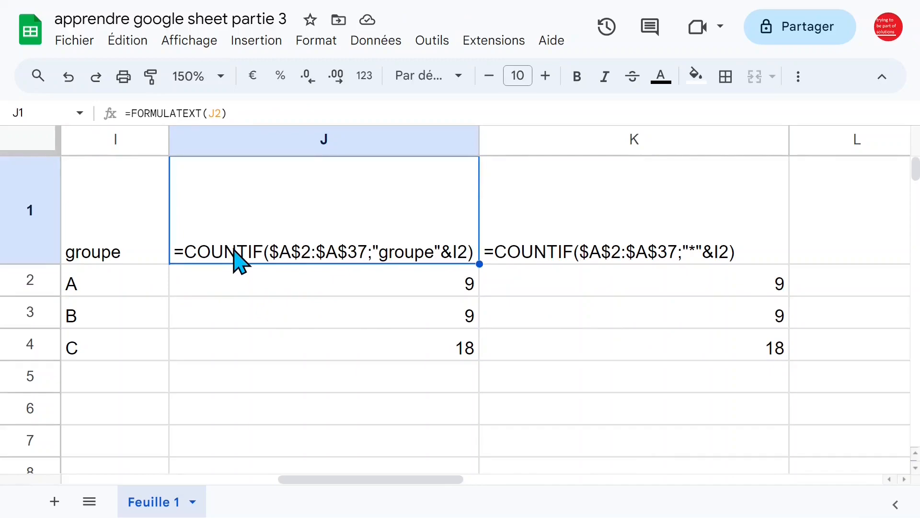
# - Start a level table with the heading level in M1 and level 1 in N1
pyautogui.hotkey('ctrl', 'Left')
pyautogui.hotkey('ctrl', 'Left')
pyautogui.hotkey('ctrl', 'Left')
pyautogui.press('Right')
pyautogui.press('Right')
pyautogui.press('Down')
pyautogui.press('Down')
pyautogui.press('Down')
pyautogui.press('Down')
pyautogui.press('Down')
pyautogui.press('Down')
pyautogui.press('Down')
pyautogui.press('Down')
pyautogui.press('Down')
pyautogui.press('Down')
pyautogui.press('Down')
pyautogui.press('Down')
pyautogui.press('Down')
pyautogui.press('Down')
pyautogui.press('Down')
pyautogui.press('Down')
pyautogui.press('Down')
pyautogui.press('Down')
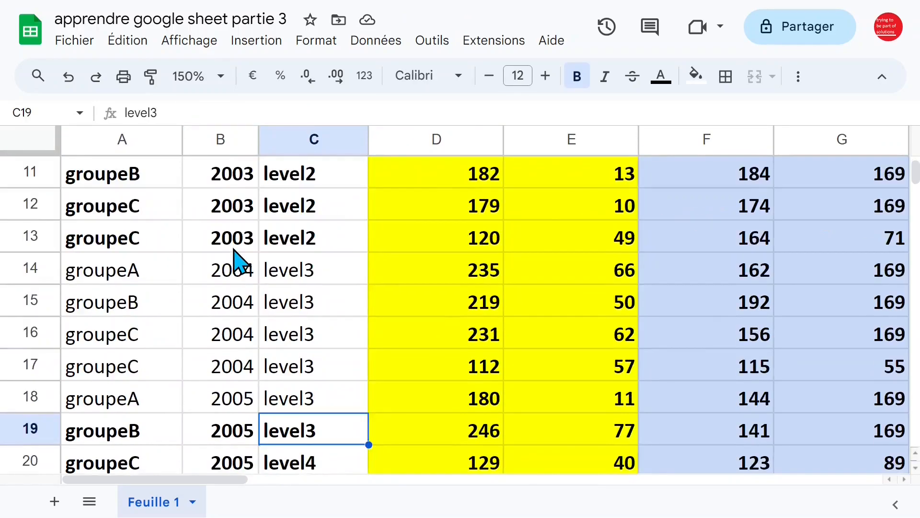
pyautogui.hotkey('ctrl', 'Up')
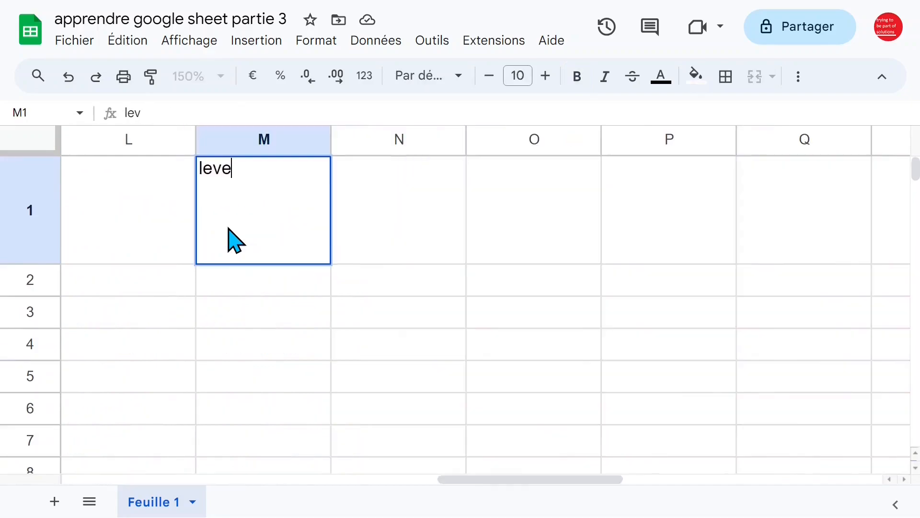
pyautogui.write('level')
pyautogui.click(328, 312)
pyautogui.click(366, 240)
pyautogui.write('level')
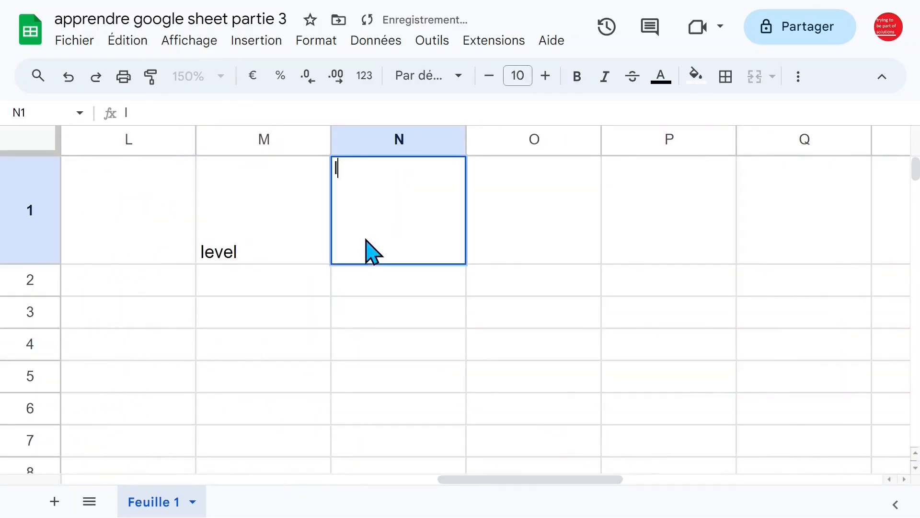
pyautogui.write(' 1')
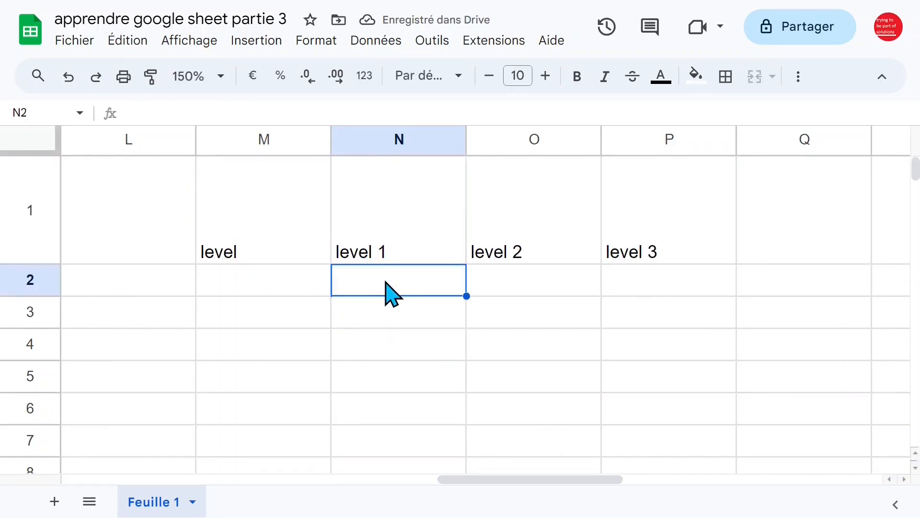
# - Enter =NB.SI($C$2:$C$37;N1) in N2 to count the level 1 header
pyautogui.write('=nb.si')
pyautogui.press('Tab')
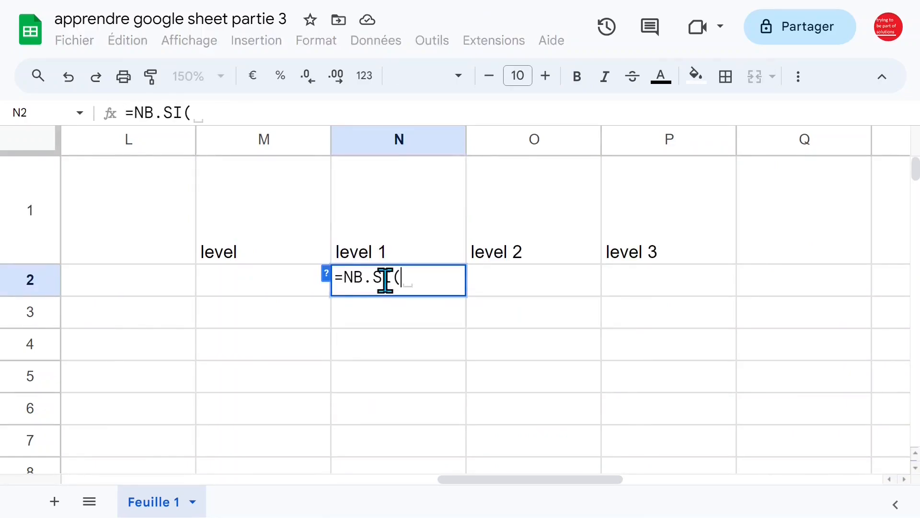
pyautogui.click(282, 242)
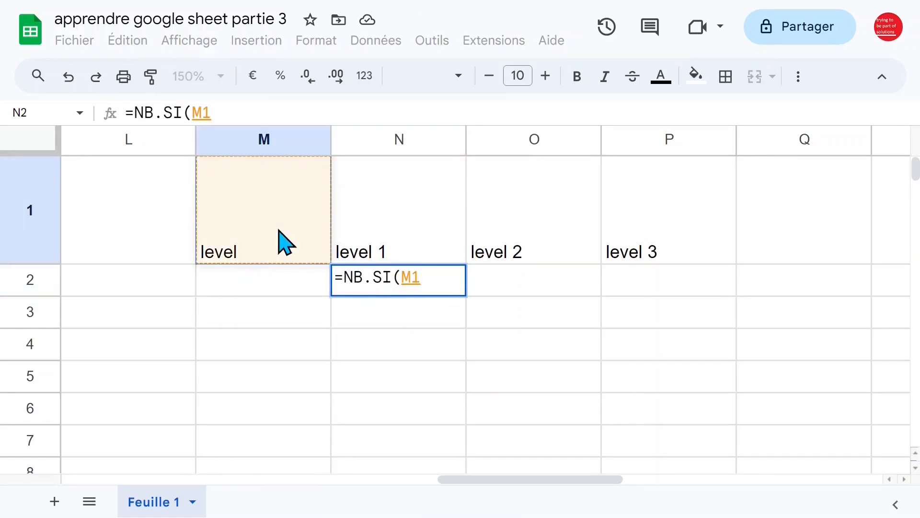
pyautogui.press('Left')
pyautogui.press('Left')
pyautogui.press('Left')
pyautogui.press('Left')
pyautogui.press('Left')
pyautogui.press('Left')
pyautogui.press('Left')
pyautogui.press('Left')
pyautogui.press('Left')
pyautogui.press('Left')
pyautogui.press('Left')
pyautogui.press('Left')
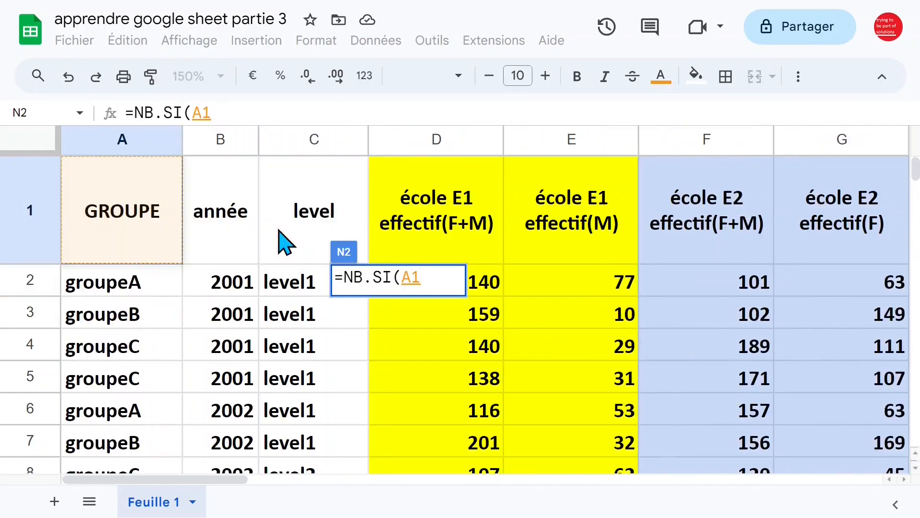
pyautogui.click(295, 290)
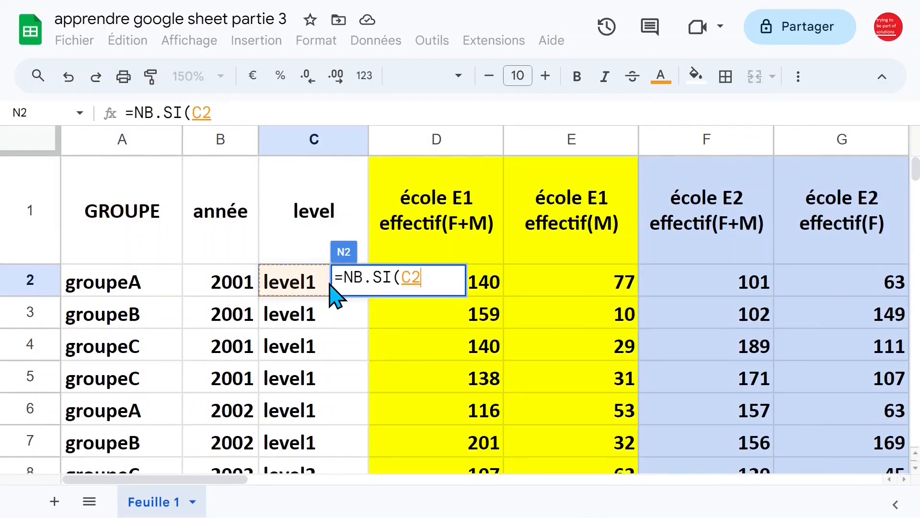
pyautogui.hotkey('ctrl', 'shift', 'Down')
pyautogui.press('F4')
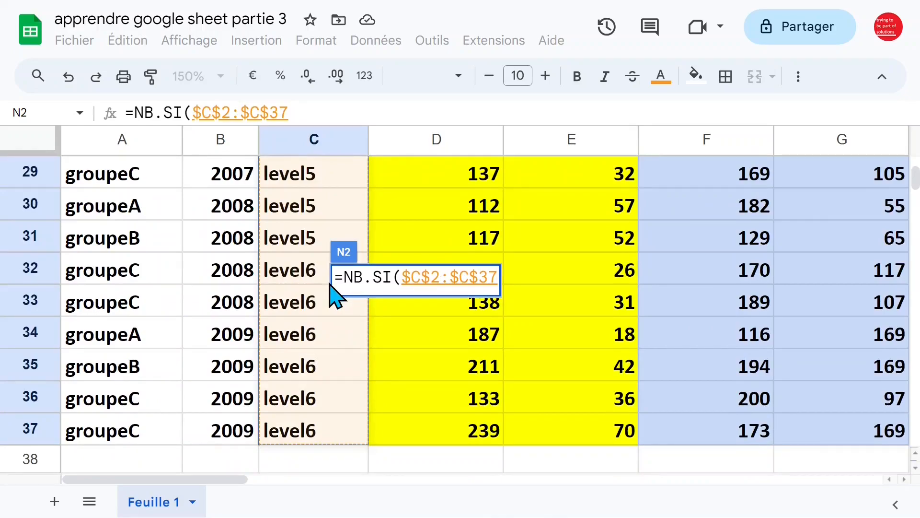
pyautogui.write(';')
pyautogui.press('Right')
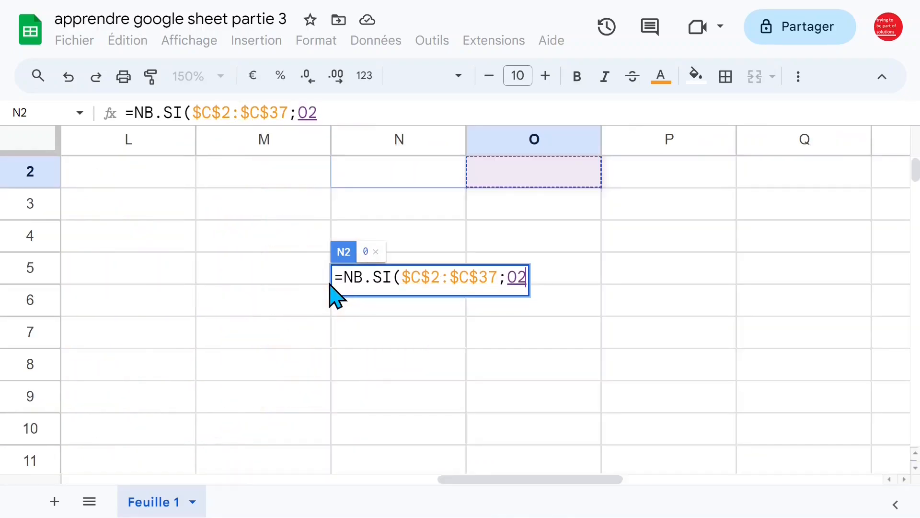
pyautogui.press('Left')
pyautogui.press('Up')
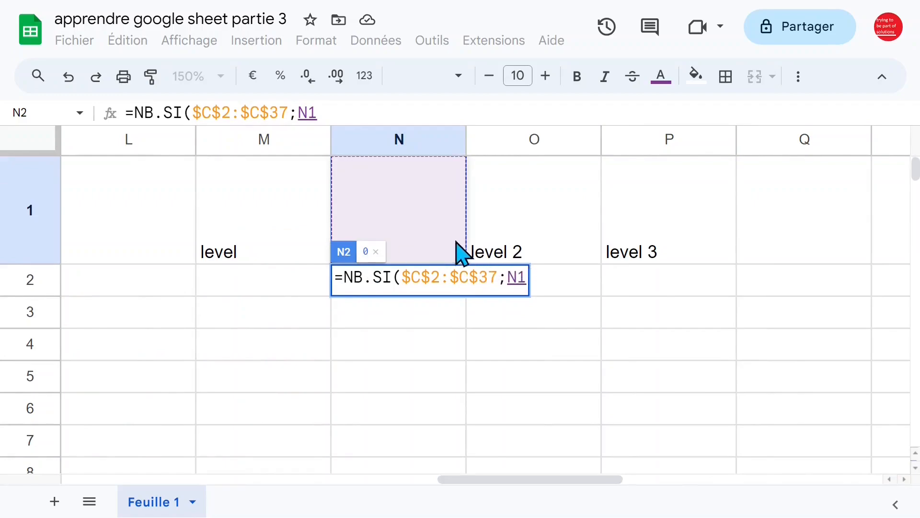
pyautogui.press('Return')
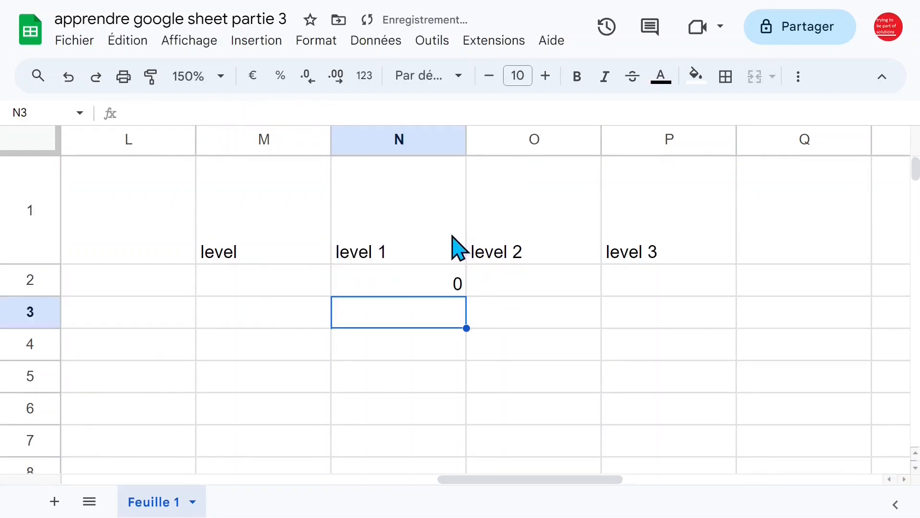
# - Rename the N1 header to level1 and fill it across to level2 and level3 in P1
pyautogui.click(386, 272)
pyautogui.click(386, 262)
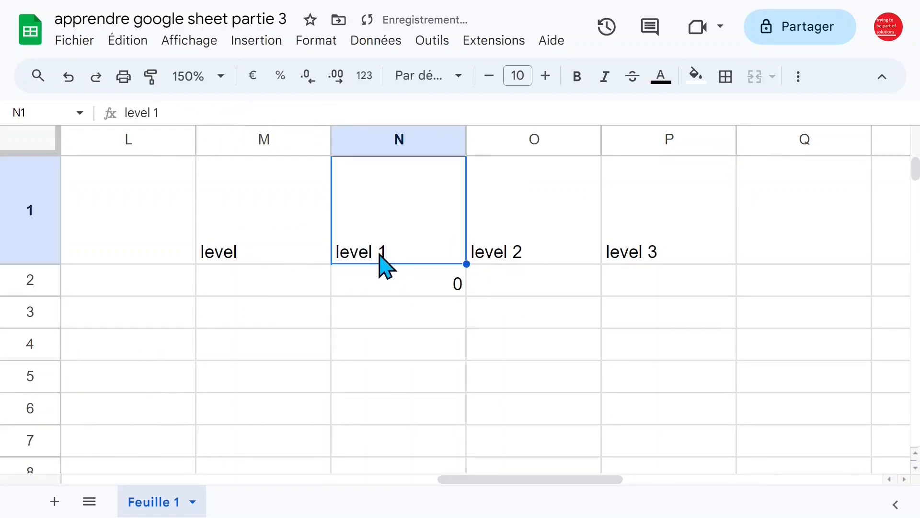
pyautogui.doubleClick(387, 263)
pyautogui.click(386, 170)
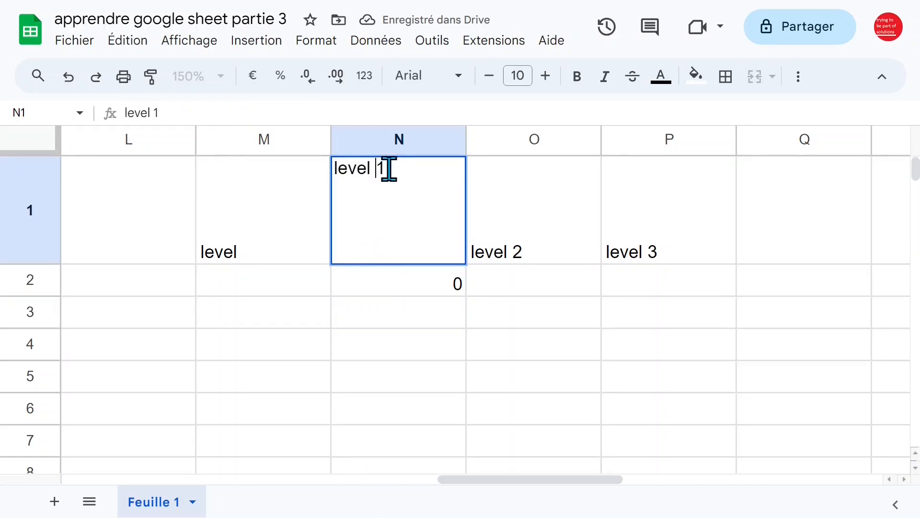
pyautogui.press('BackSpace')
pyautogui.press('Return')
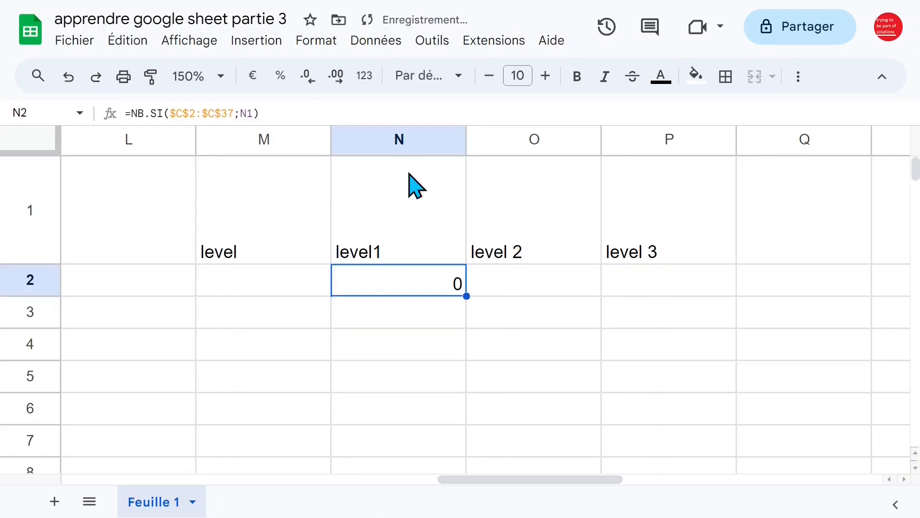
pyautogui.press('Up')
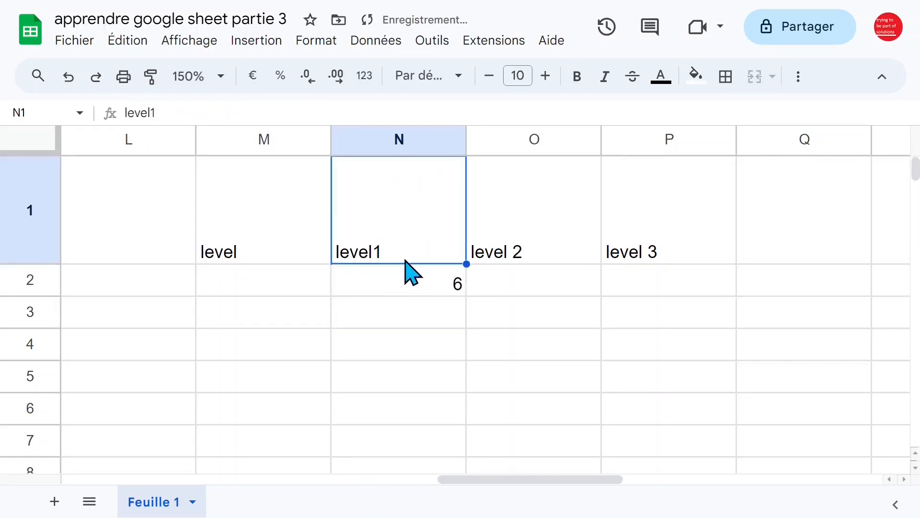
pyautogui.moveTo(468, 263); pyautogui.dragTo(681, 261)
# - Copy the N2 count formula across to P2, giving 6 under each level
pyautogui.click(467, 271)
pyautogui.click(448, 293)
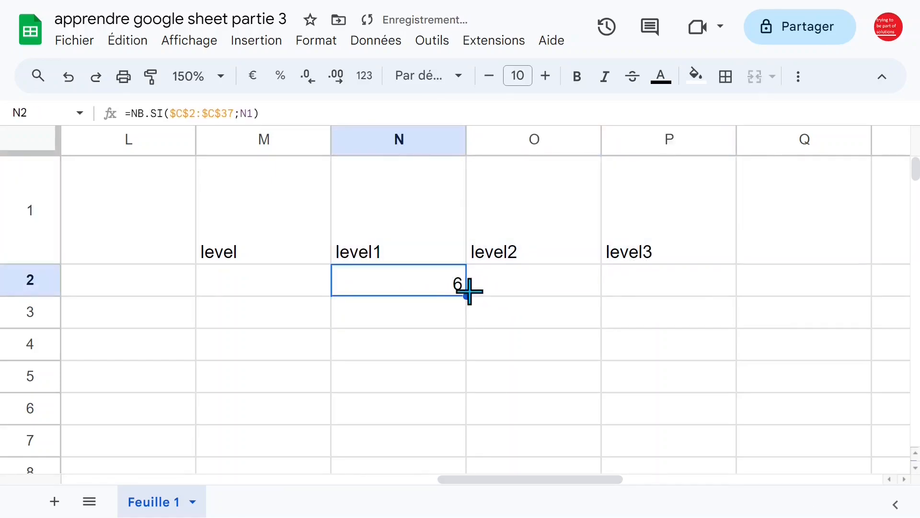
pyautogui.moveTo(468, 292); pyautogui.dragTo(692, 292)
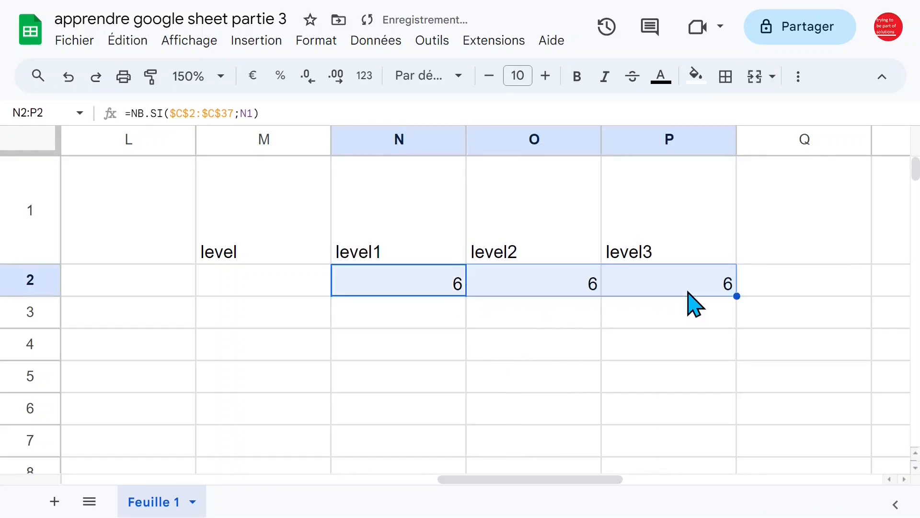
pyautogui.click(439, 320)
pyautogui.click(446, 287)
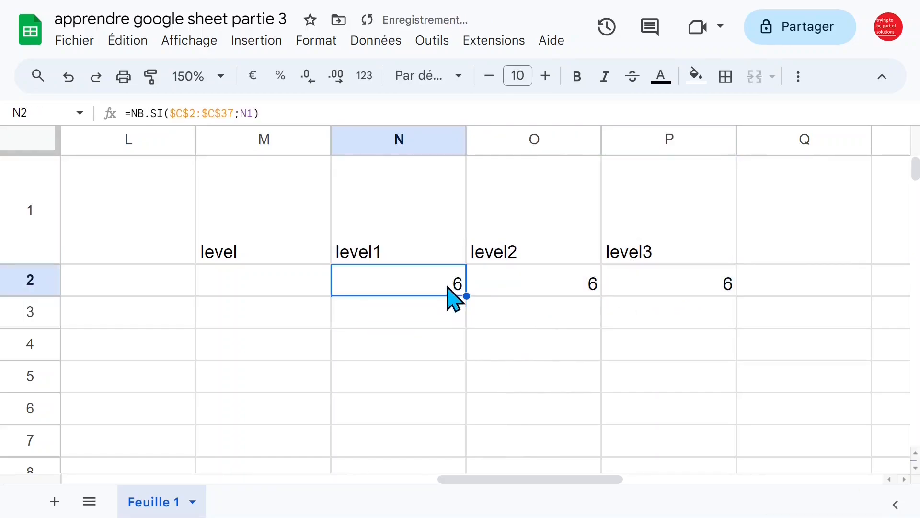
pyautogui.click(428, 316)
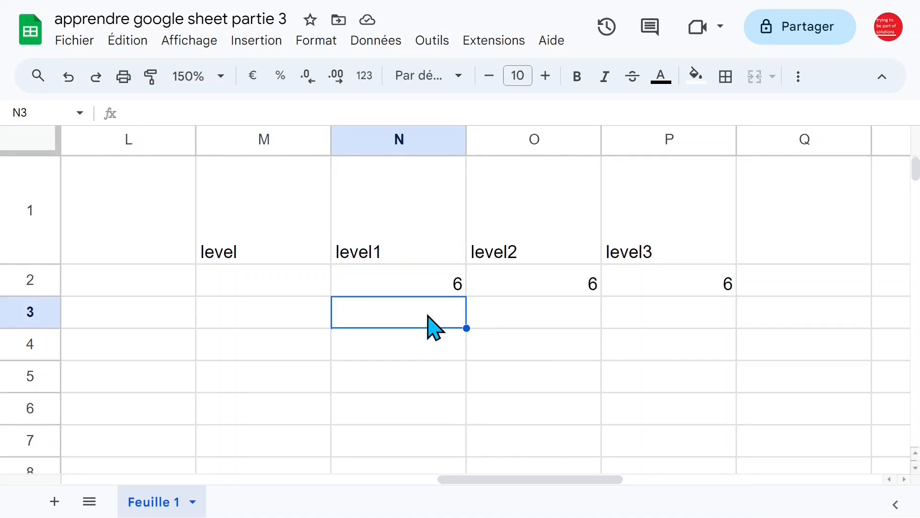
# - Enter =SOMMEPROD($C$2:$C$37=N1) in N3 to count level1 entries
pyautogui.write('=')
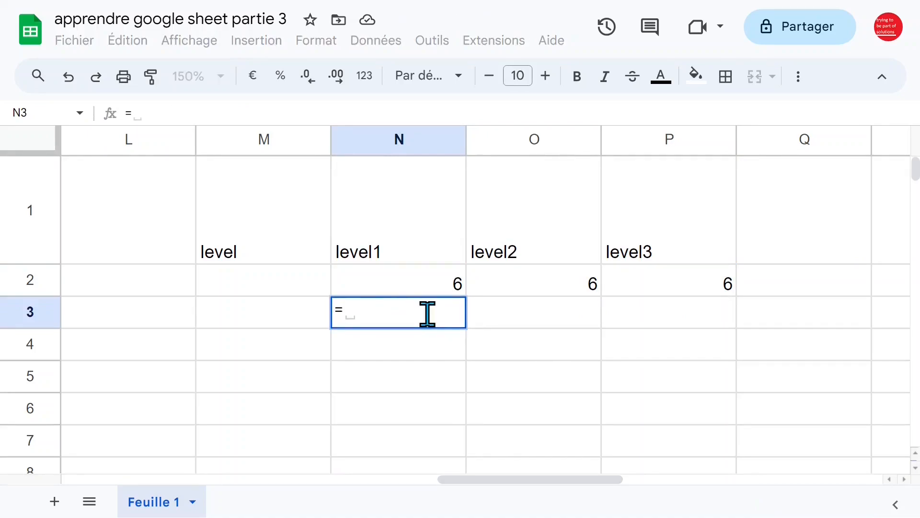
pyautogui.write('sommep')
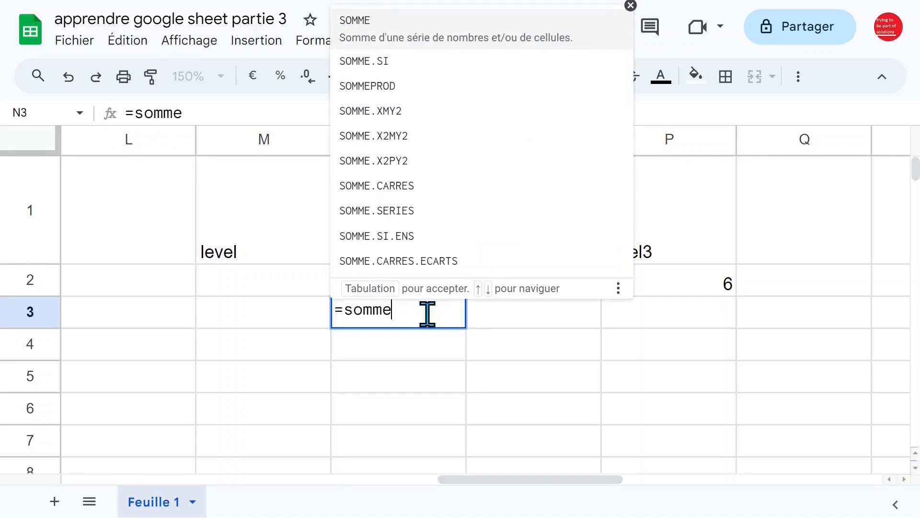
pyautogui.press('Tab')
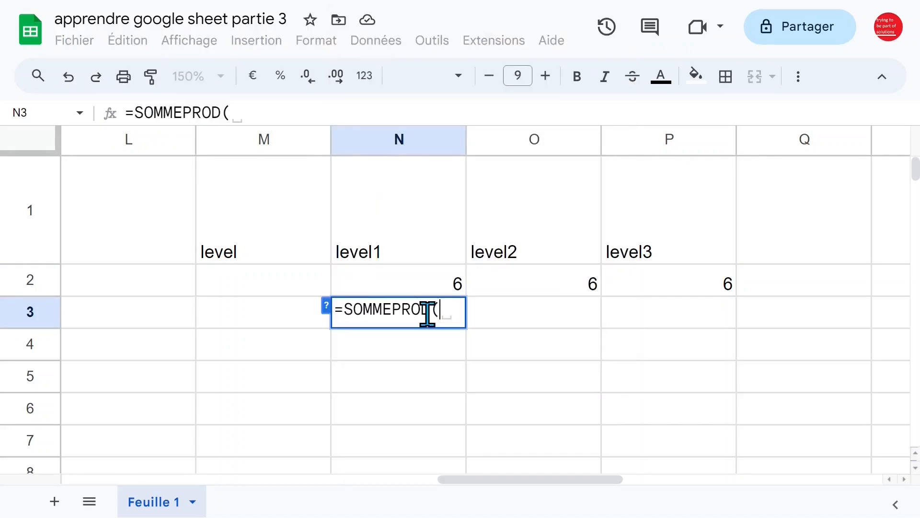
pyautogui.press('Home')
pyautogui.press('Right')
pyautogui.press('Right')
pyautogui.press('Up')
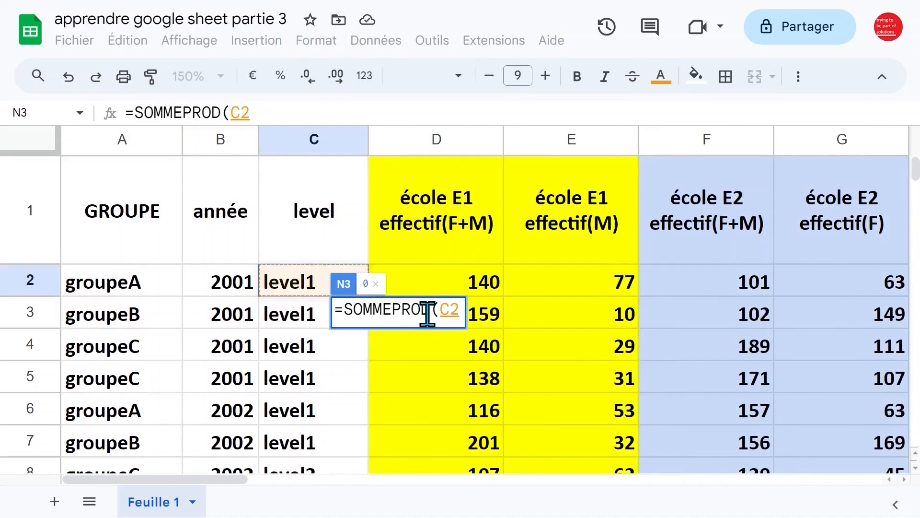
pyautogui.hotkey('ctrl', 'shift', 'Down')
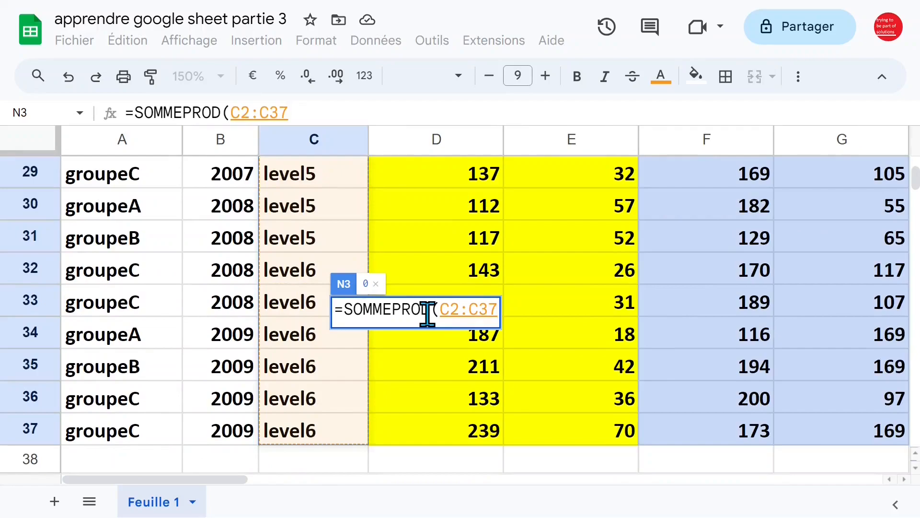
pyautogui.press('F4')
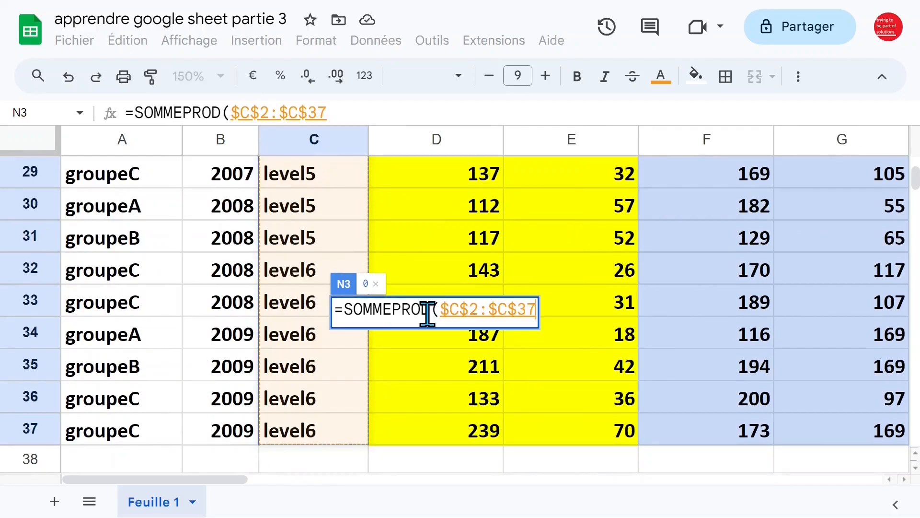
pyautogui.write('=')
pyautogui.press('Up')
pyautogui.press('Up')
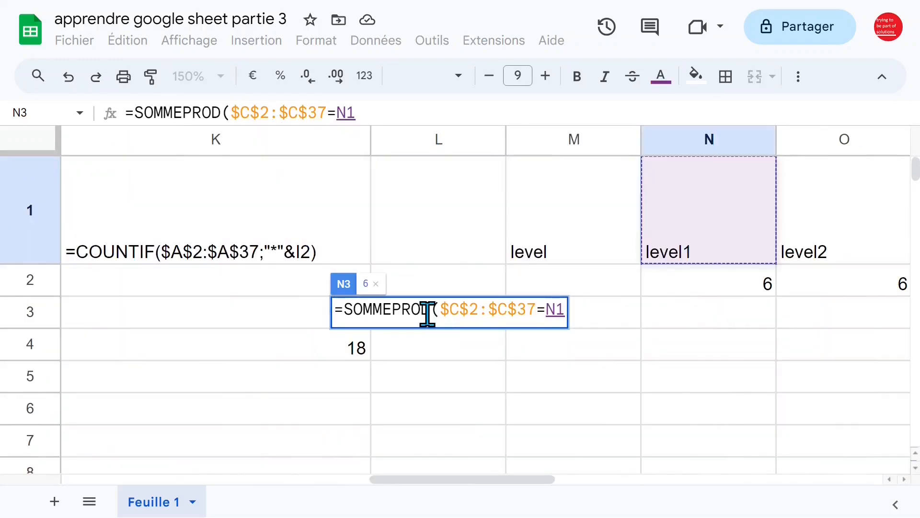
pyautogui.write(')')
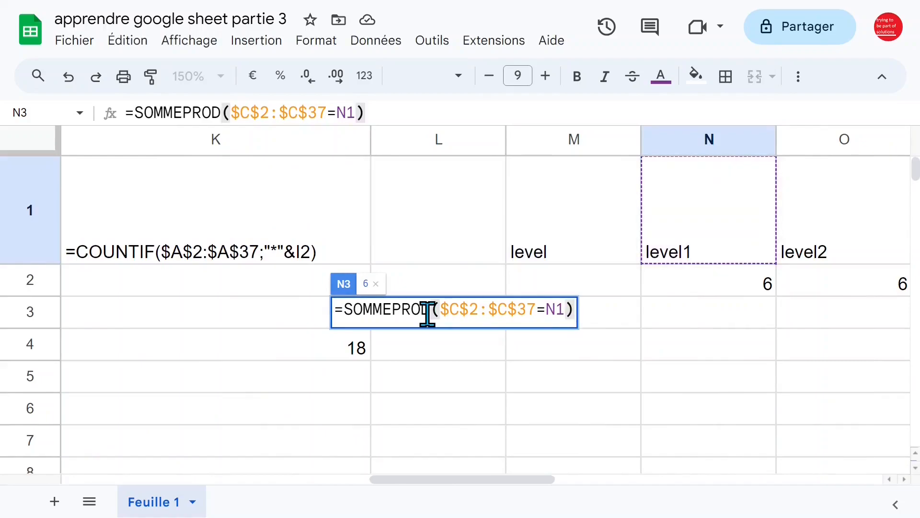
pyautogui.press('Return')
# - Fill the SOMMEPROD formula across to P3 and compare it with the NB.SI count in N2
pyautogui.press('Up')
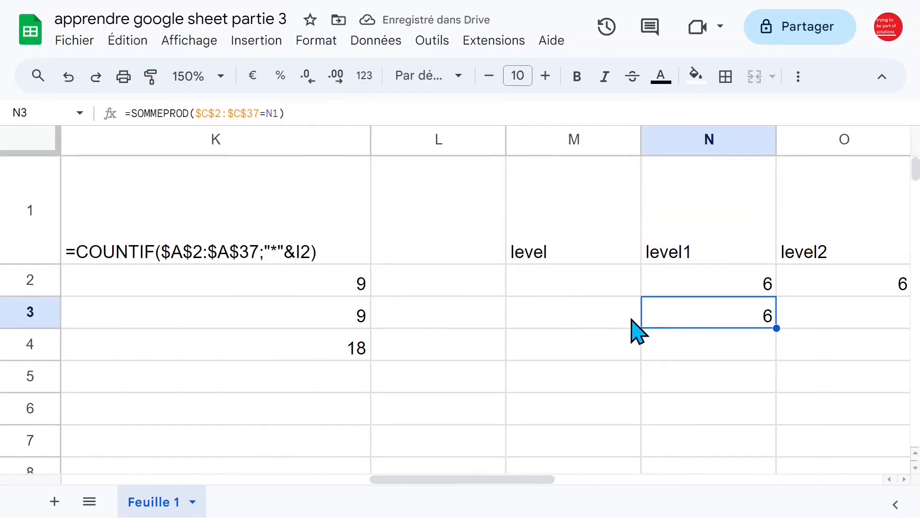
pyautogui.hscroll(3, 630, 318)
pyautogui.moveTo(467, 329); pyautogui.dragTo(733, 327)
pyautogui.click(377, 328)
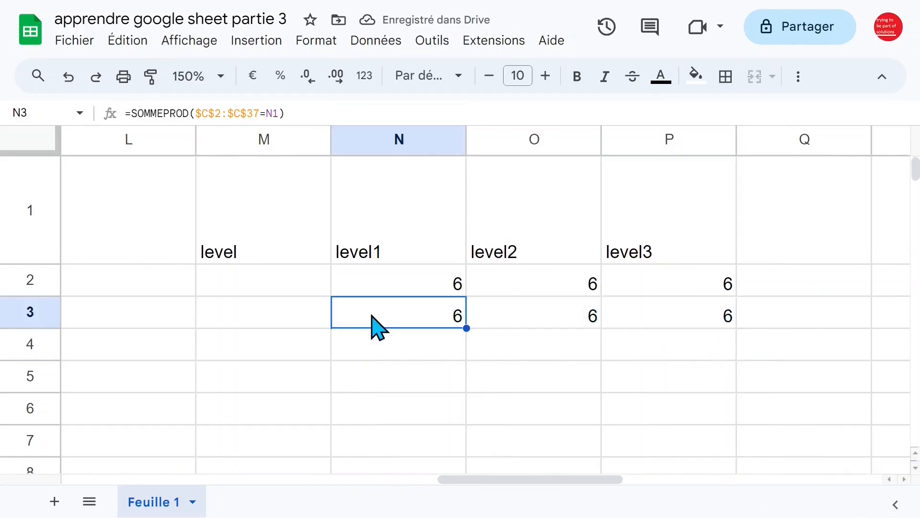
pyautogui.click(383, 286)
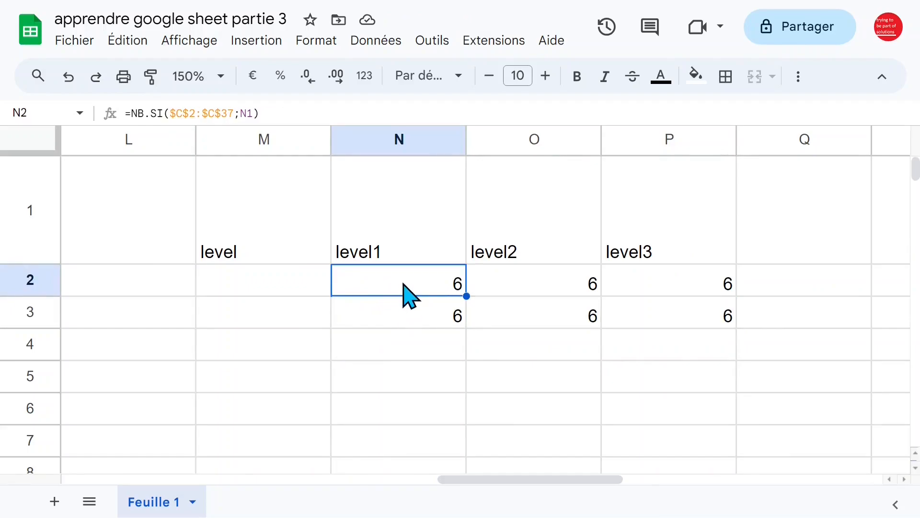
pyautogui.press('Left')
pyautogui.press('Home')
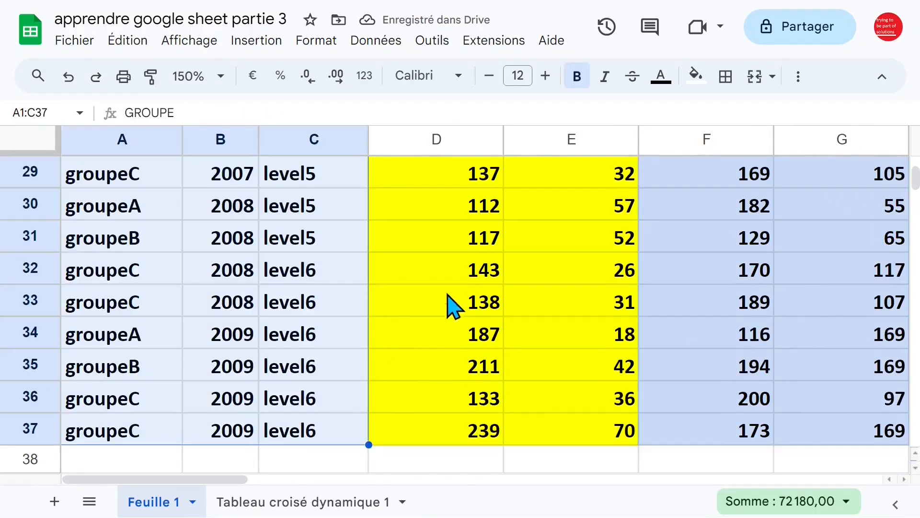
# - Extend the level headers, NB.SI and SOMMEPROD counts into column Q as level4
pyautogui.click(473, 269)
pyautogui.press('Right')
pyautogui.press('Right')
pyautogui.press('Right')
pyautogui.press('Right')
pyautogui.press('Right')
pyautogui.press('Right')
pyautogui.press('Right')
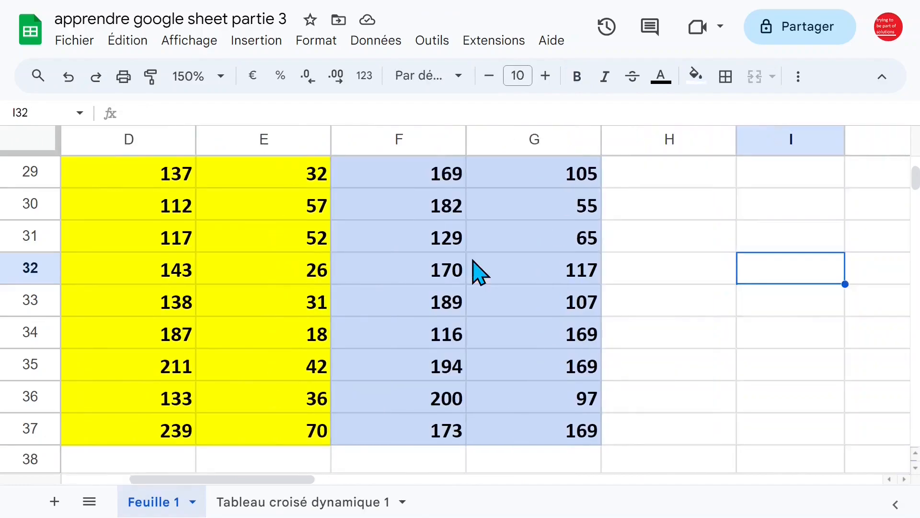
pyautogui.press('Up')
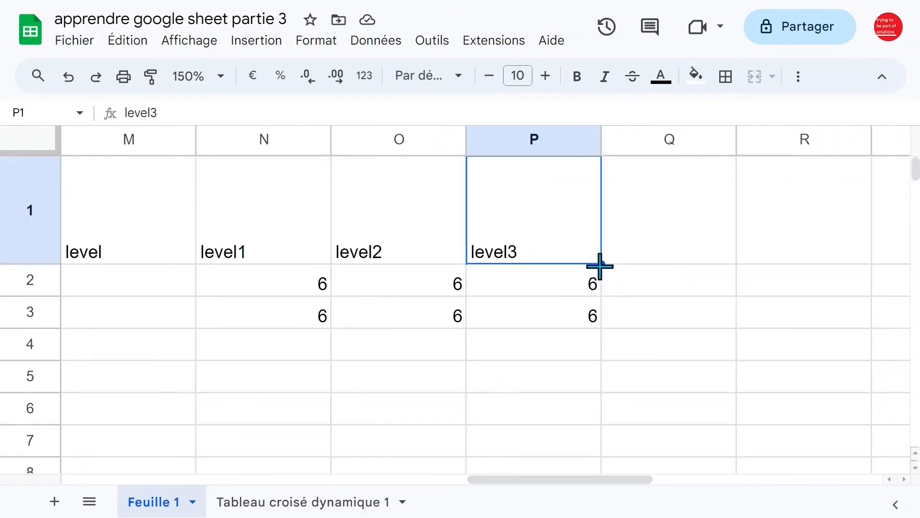
pyautogui.moveTo(600, 266); pyautogui.dragTo(714, 266)
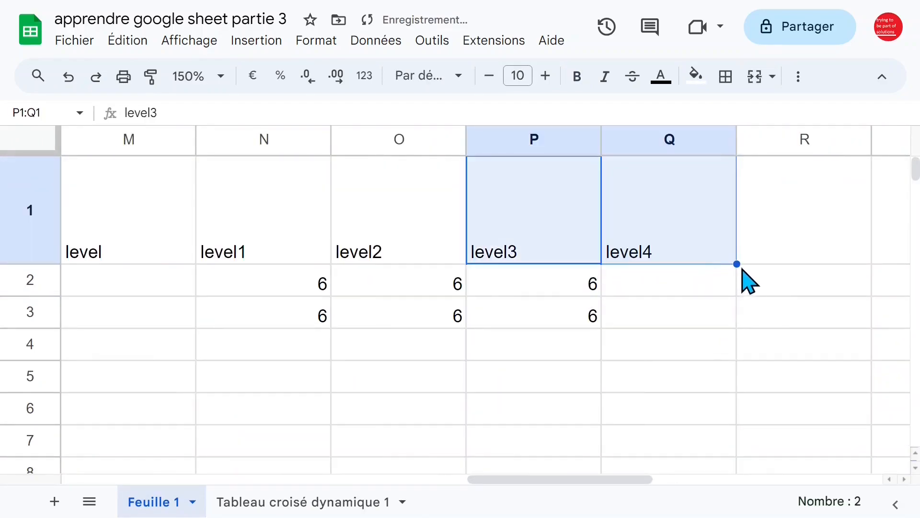
pyautogui.click(669, 287)
pyautogui.click(592, 290)
pyautogui.moveTo(601, 294); pyautogui.dragTo(702, 294)
pyautogui.click(598, 321)
pyautogui.moveTo(602, 329); pyautogui.dragTo(729, 335)
# - Test the counts by renaming Q1 to level44, then restore it to level4
pyautogui.click(677, 259)
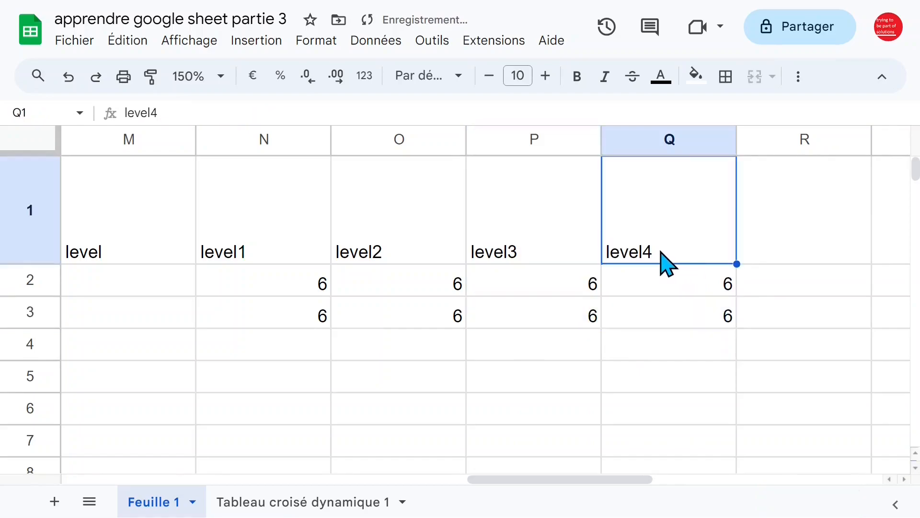
pyautogui.doubleClick(673, 262)
pyautogui.write('4')
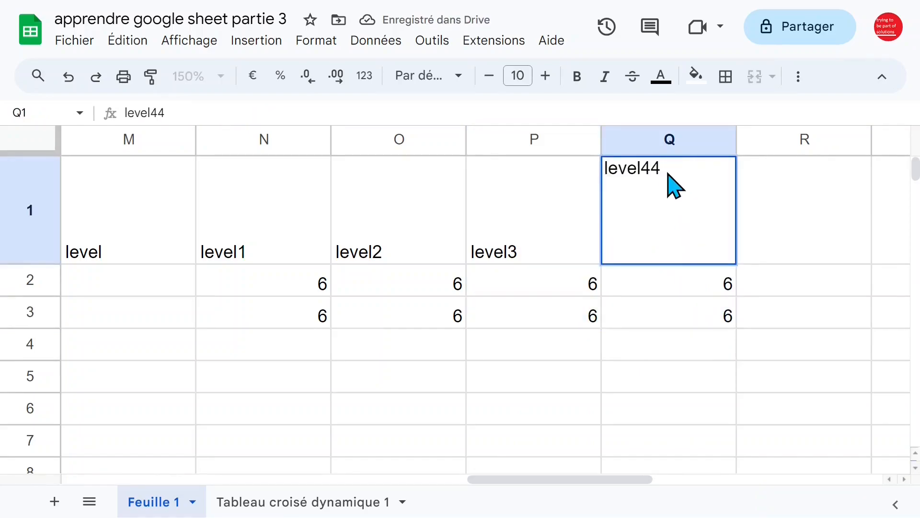
pyautogui.press('Return')
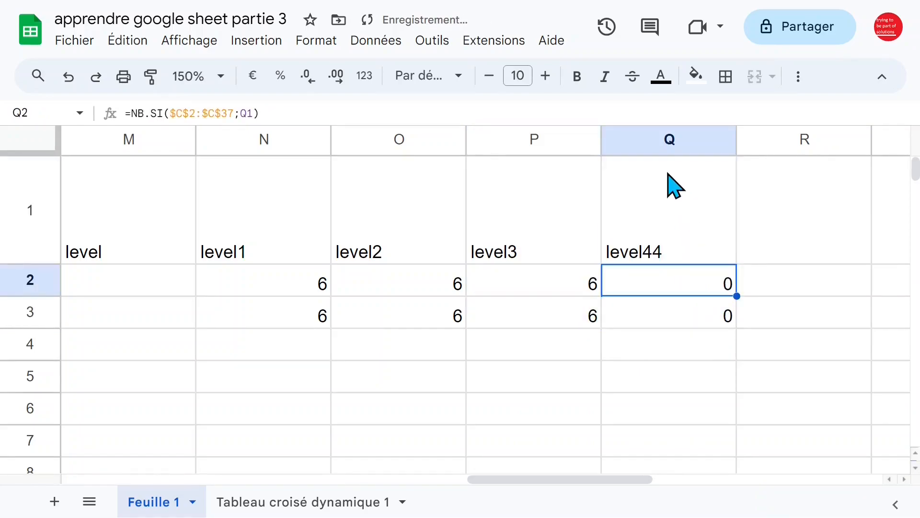
pyautogui.click(670, 256)
pyautogui.doubleClick(673, 262)
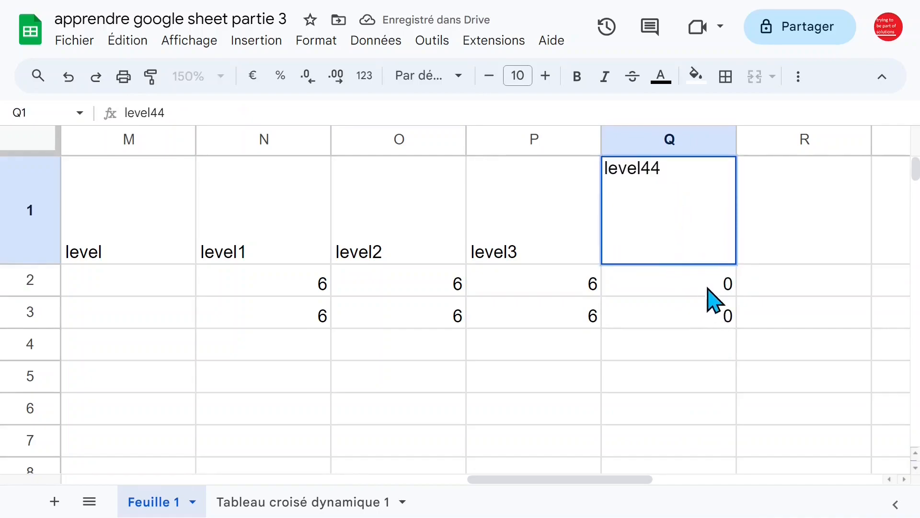
pyautogui.press('BackSpace')
pyautogui.press('Return')
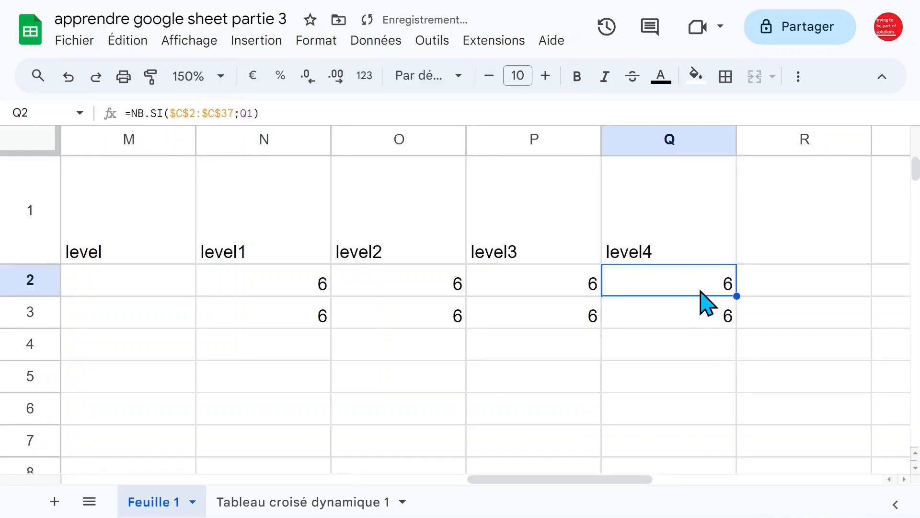